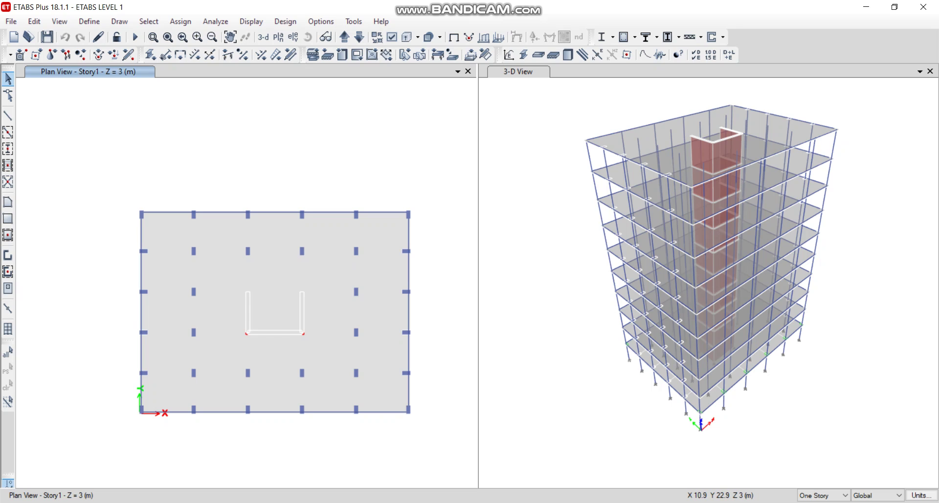
Review the defined load patterns and close the list without changes
{"action": "left_click", "coordinate": [89, 21]}
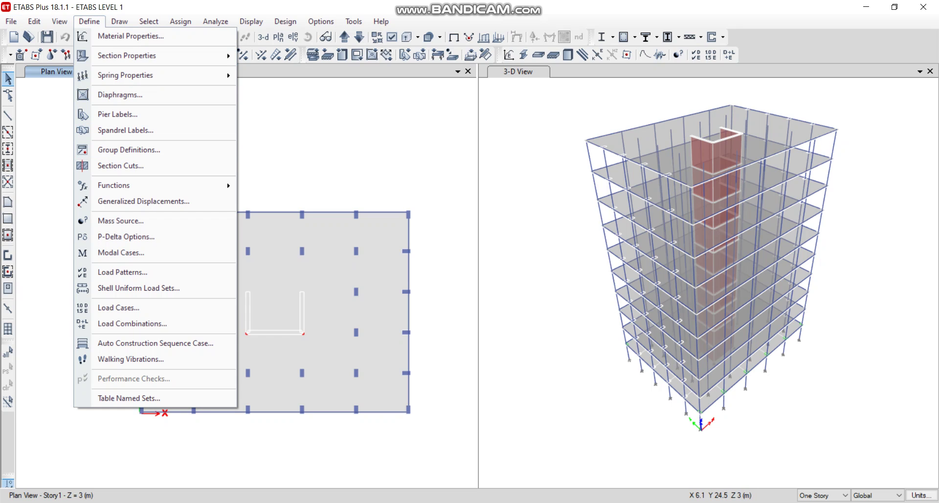
{"action": "left_click", "coordinate": [122, 272]}
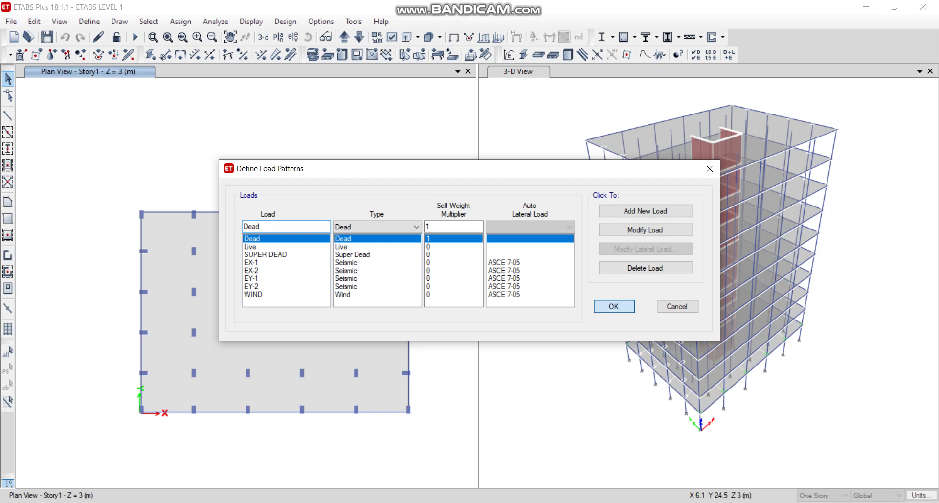
{"action": "key", "text": "Return"}
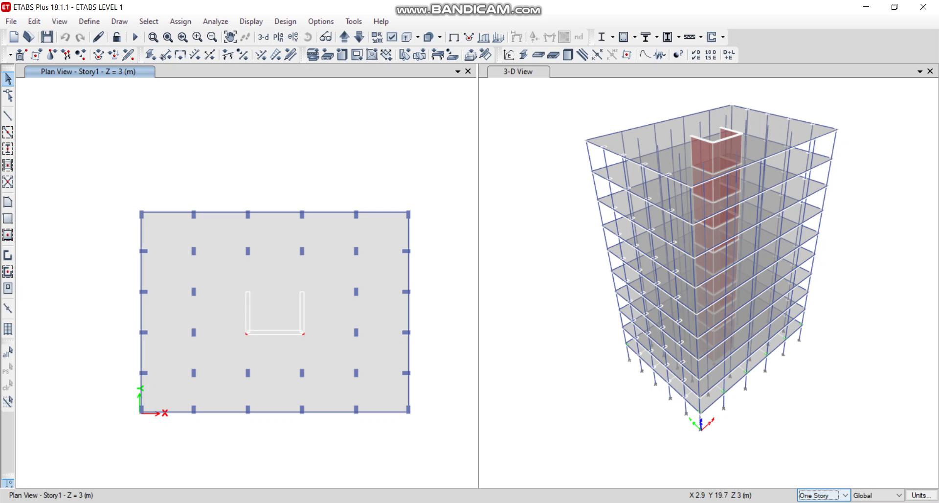
Window-select all objects on the Story1 plan twice, then clear the selection
{"action": "mouse_move", "coordinate": [108, 198]}
{"action": "left_mouse_down"}
{"action": "mouse_move", "coordinate": [441, 436]}
{"action": "mouse_move", "coordinate": [75, 77]}
{"action": "left_mouse_up"}
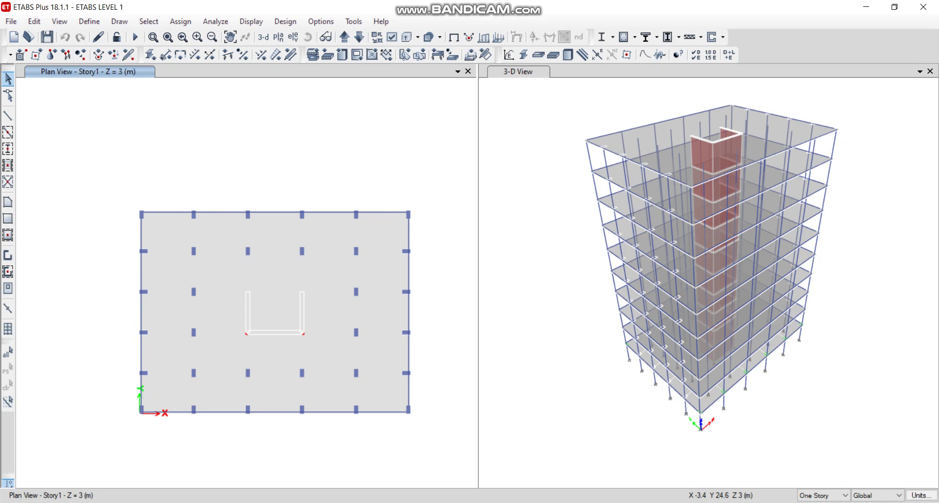
{"action": "left_click_drag", "start_coordinate": [113, 191], "coordinate": [443, 472]}
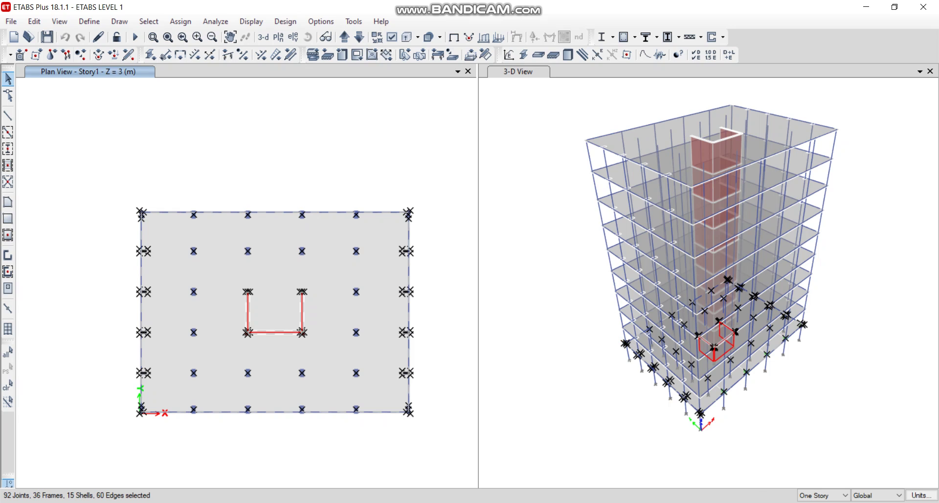
{"action": "key", "text": "ctrl+q"}
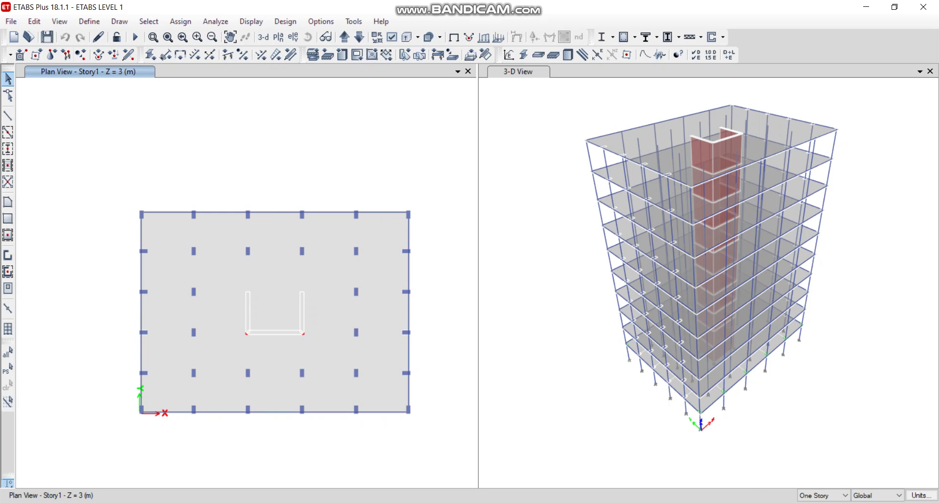
Set the story scope to All Stories, select plan objects and the whole model, clearing each
{"action": "left_click", "coordinate": [823, 496]}
{"action": "key", "text": "Down"}
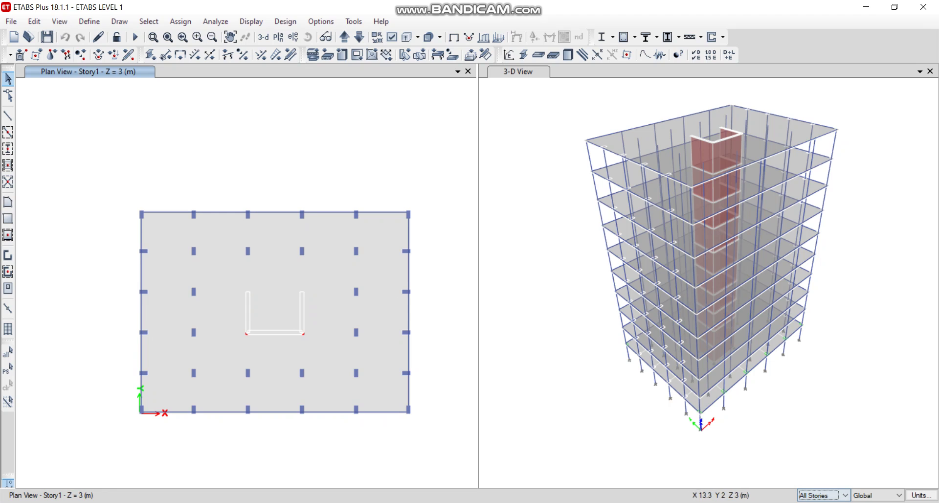
{"action": "mouse_move", "coordinate": [105, 434]}
{"action": "left_mouse_down"}
{"action": "mouse_move", "coordinate": [235, 365]}
{"action": "mouse_move", "coordinate": [435, 197]}
{"action": "left_mouse_up"}
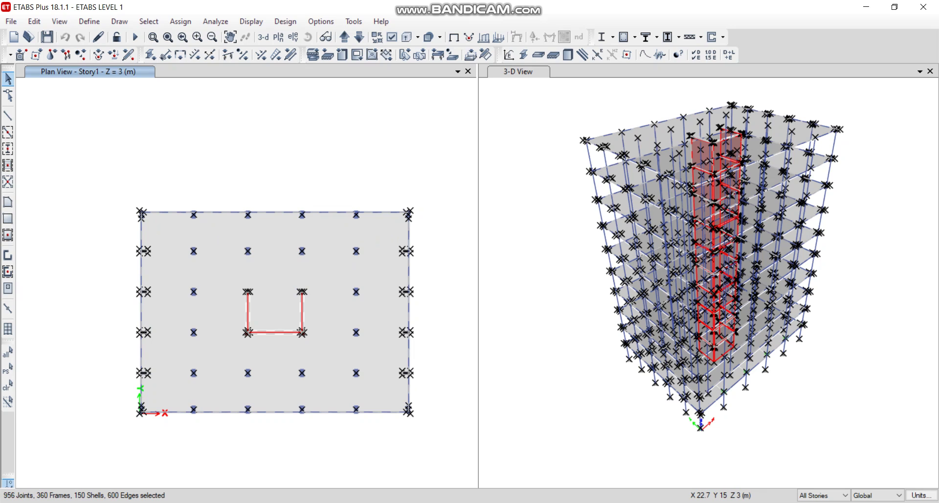
{"action": "key", "text": "ctrl+q"}
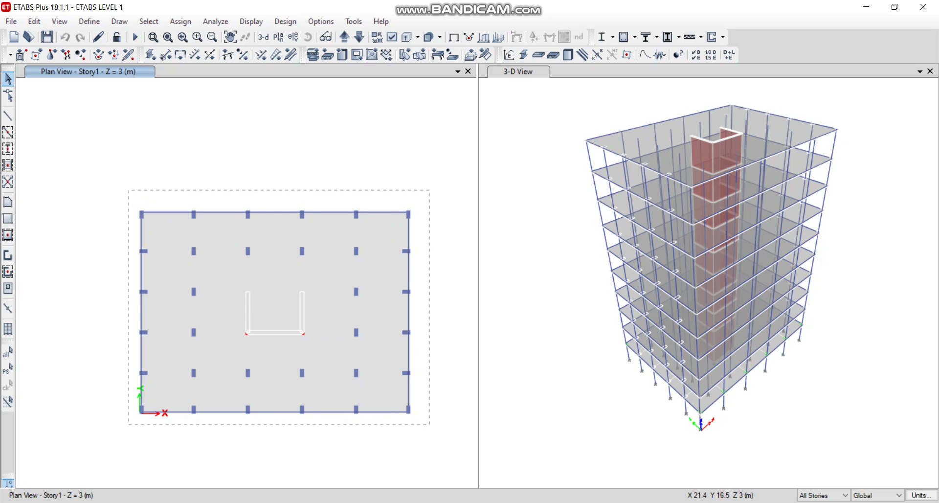
{"action": "left_click_drag", "start_coordinate": [429, 190], "coordinate": [431, 188]}
{"action": "key", "text": "ctrl+a"}
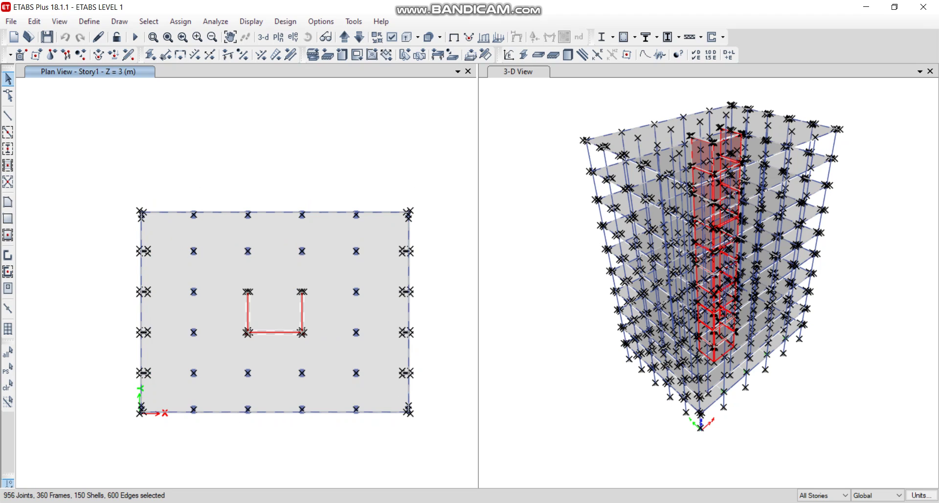
{"action": "key", "text": "ctrl+q"}
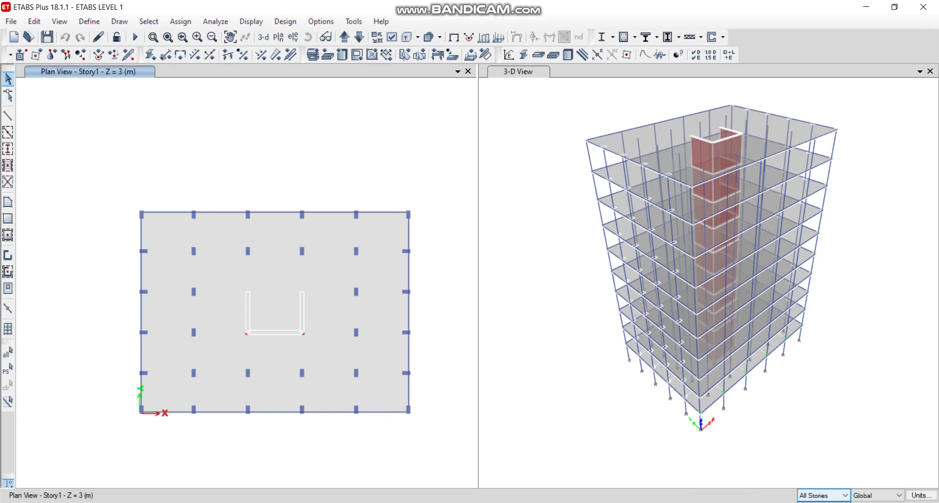
Change the story scope, select all objects on Story1, then clear that selection
{"action": "left_click", "coordinate": [821, 495]}
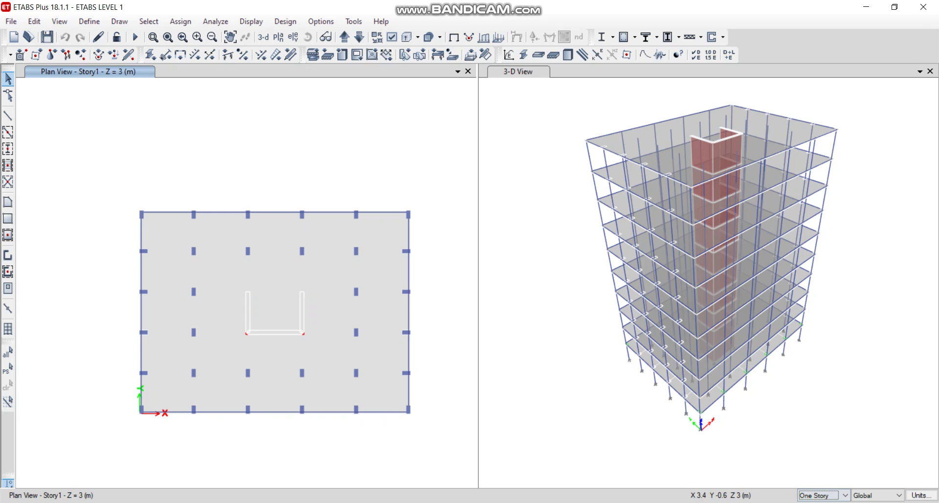
{"action": "mouse_move", "coordinate": [116, 430]}
{"action": "left_mouse_down"}
{"action": "mouse_move", "coordinate": [359, 237]}
{"action": "mouse_move", "coordinate": [435, 189]}
{"action": "left_mouse_up"}
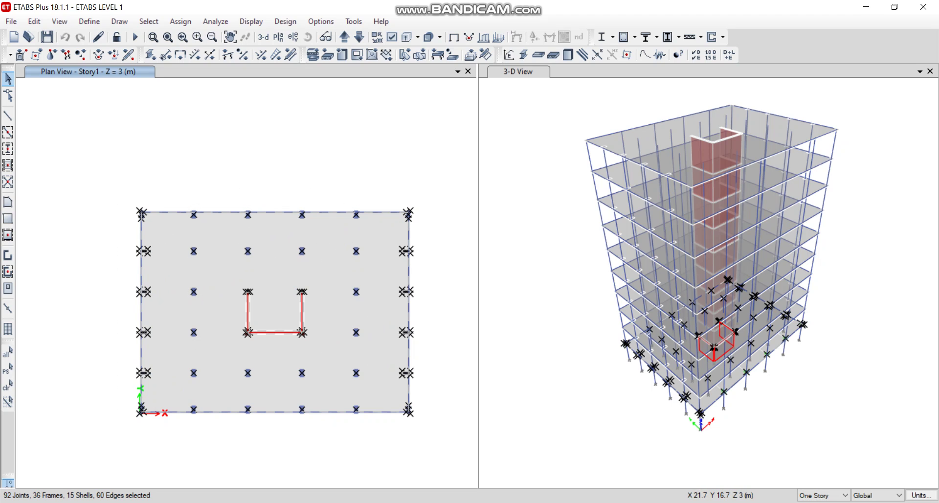
{"action": "key", "text": "ctrl+shift+c"}
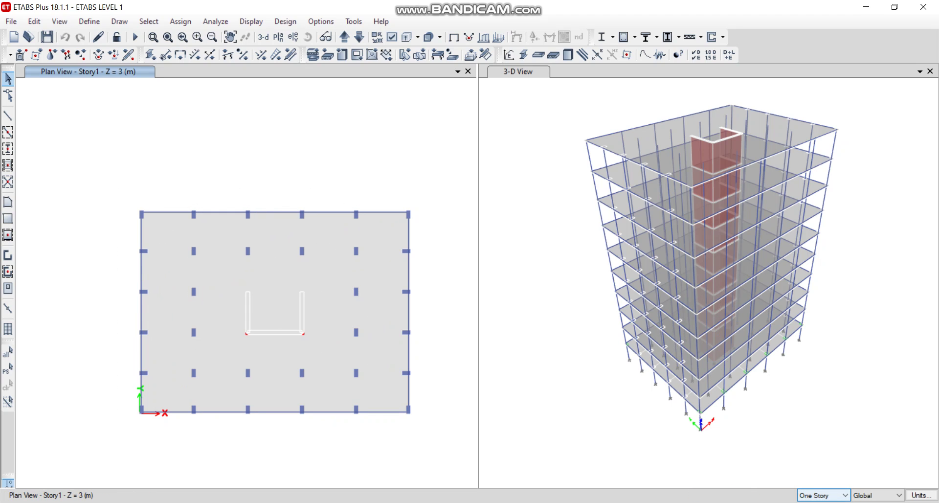
Set the story scope to Similar Stories and window-select plan objects on similar stories
{"action": "key", "text": "Down"}
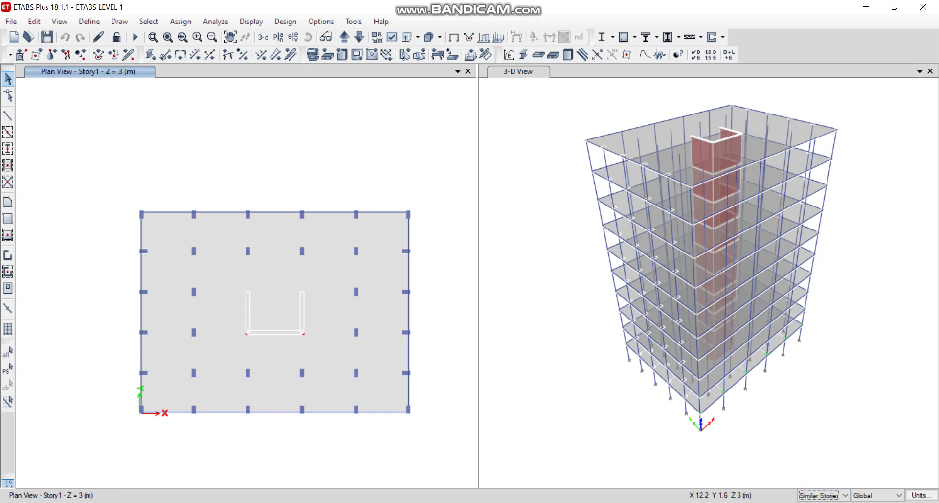
{"action": "mouse_move", "coordinate": [89, 430]}
{"action": "left_mouse_down"}
{"action": "mouse_move", "coordinate": [317, 255]}
{"action": "mouse_move", "coordinate": [465, 172]}
{"action": "left_mouse_up"}
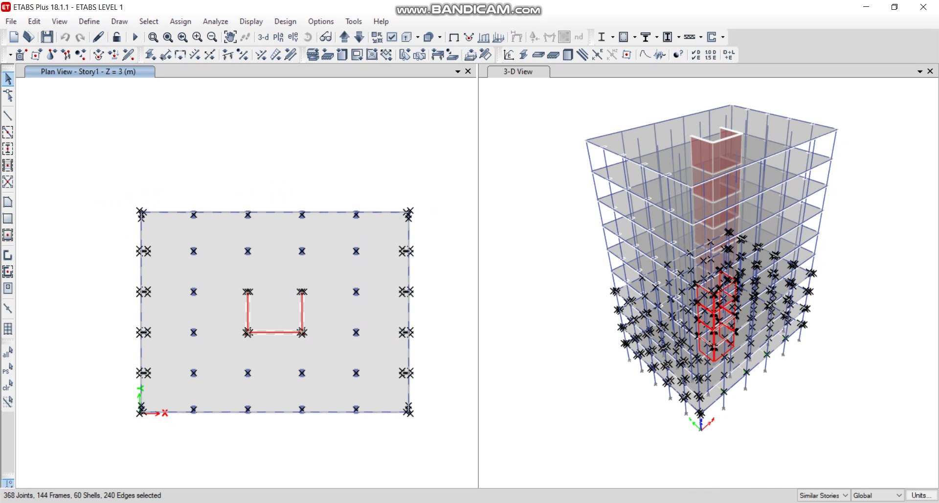
{"action": "key", "text": "ctrl+q"}
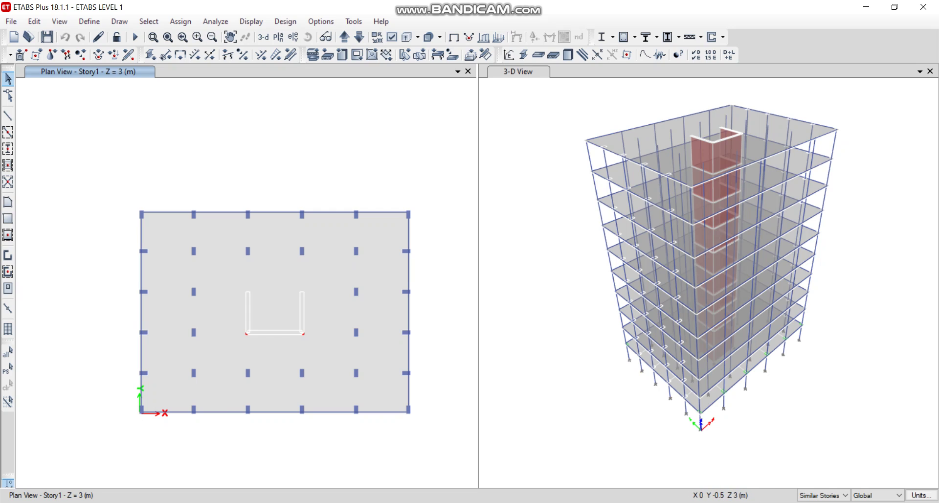
{"action": "left_click_drag", "start_coordinate": [137, 420], "coordinate": [411, 211]}
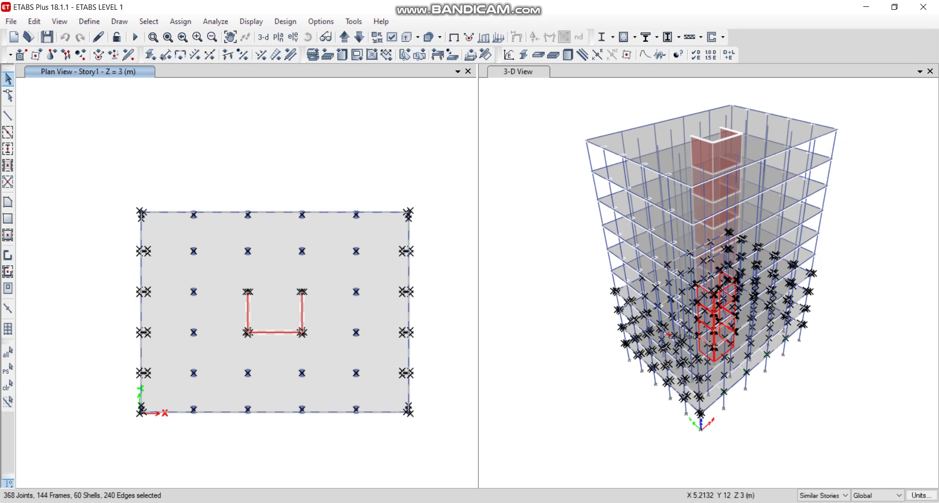
Limit selections to One Story, select the Story1 plan objects, then clear them
{"action": "left_click", "coordinate": [7, 386]}
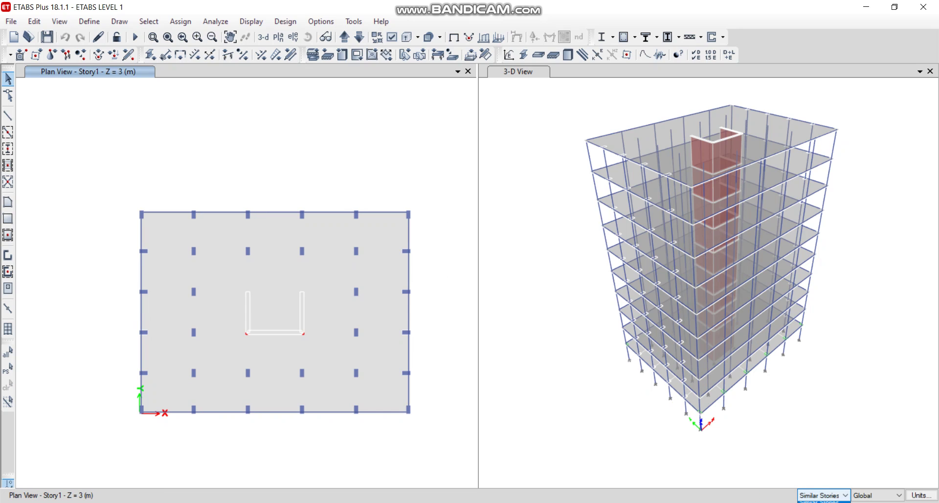
{"action": "left_click", "coordinate": [822, 495]}
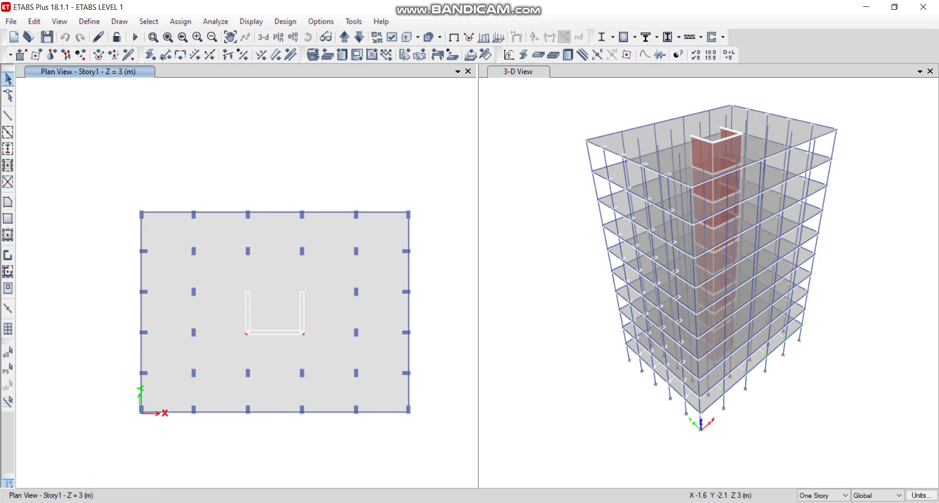
{"action": "left_click_drag", "start_coordinate": [117, 442], "coordinate": [409, 181]}
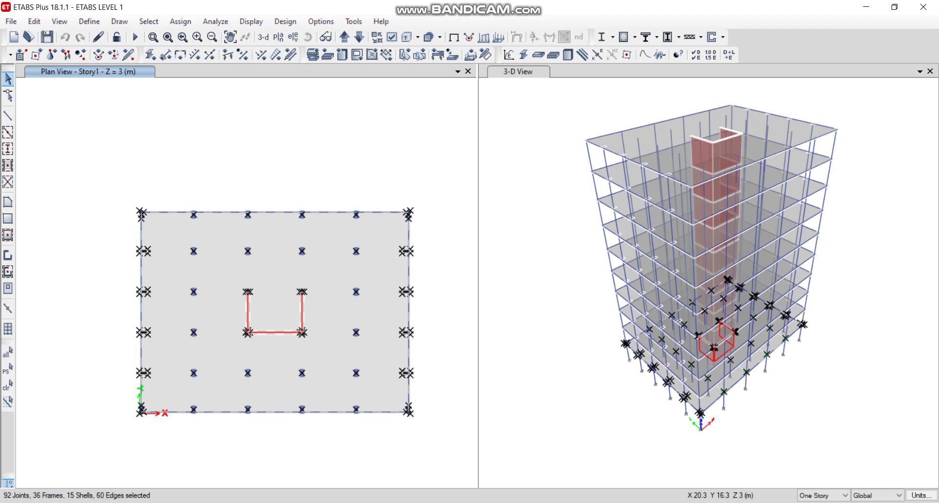
{"action": "left_click", "coordinate": [8, 385]}
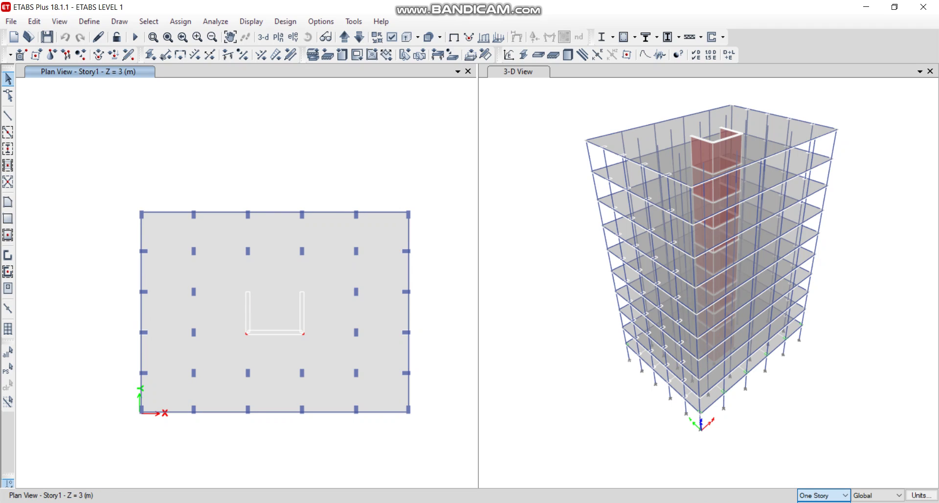
Switch the scope to All Stories, select the whole plan, then clear the selection
{"action": "left_click", "coordinate": [822, 495]}
{"action": "left_click", "coordinate": [822, 477]}
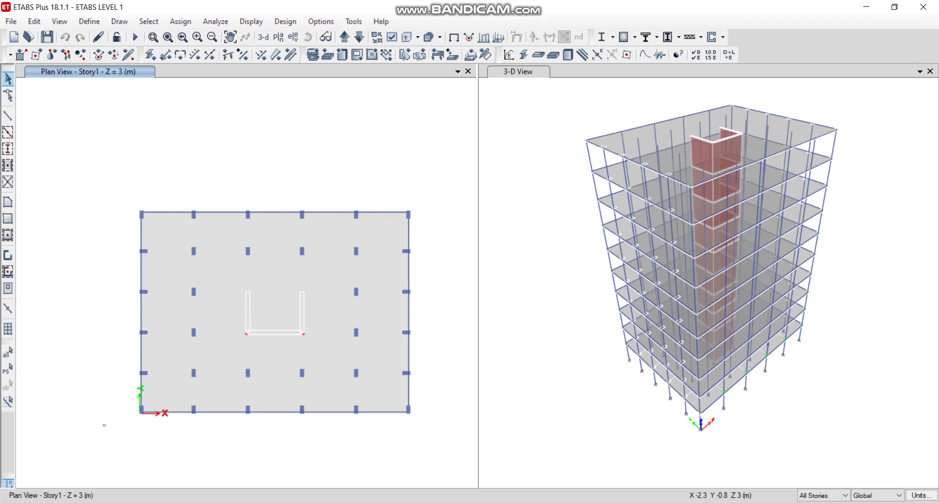
{"action": "left_click_drag", "start_coordinate": [102, 425], "coordinate": [391, 184]}
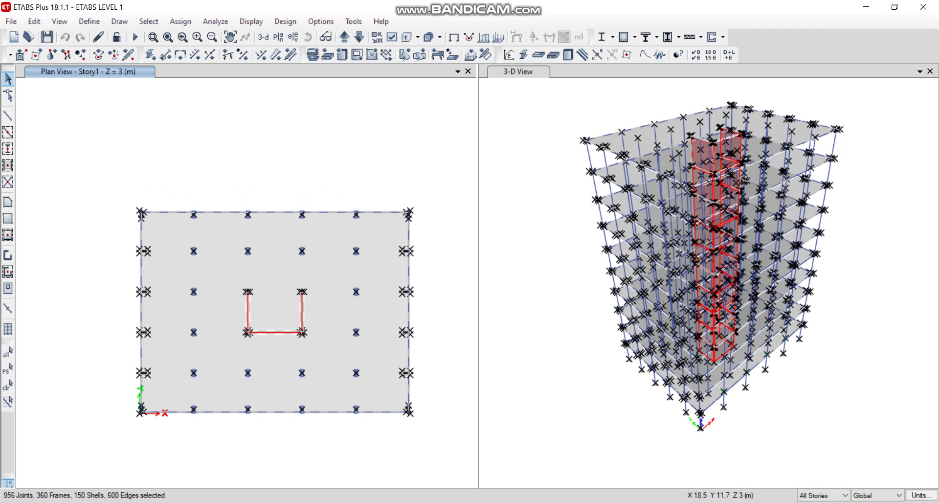
{"action": "key", "text": "ctrl+q"}
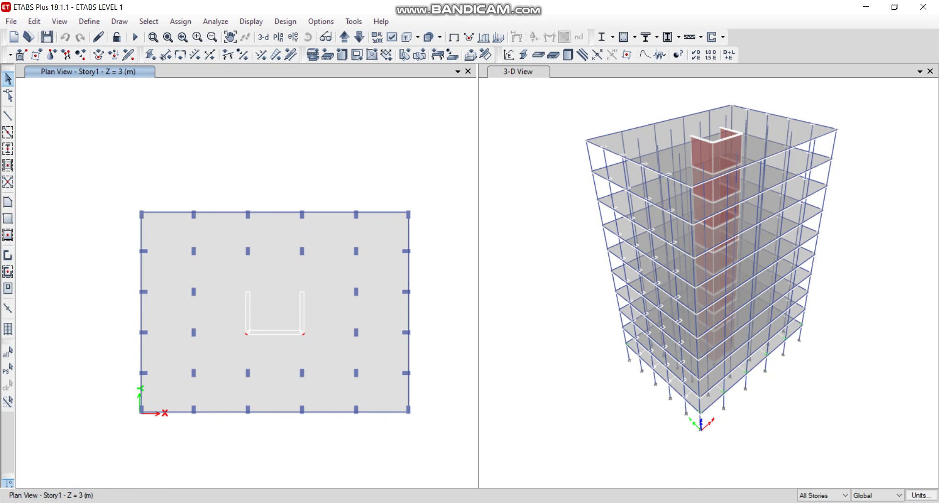
Retest a Similar Stories selection, clear it, and set the story scope to One Story
{"action": "key", "text": "Down"}
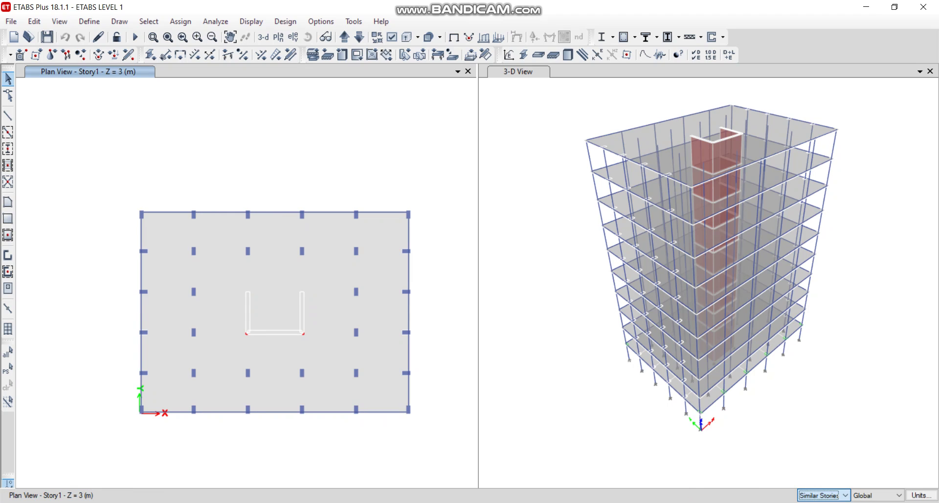
{"action": "left_click_drag", "start_coordinate": [113, 436], "coordinate": [447, 179]}
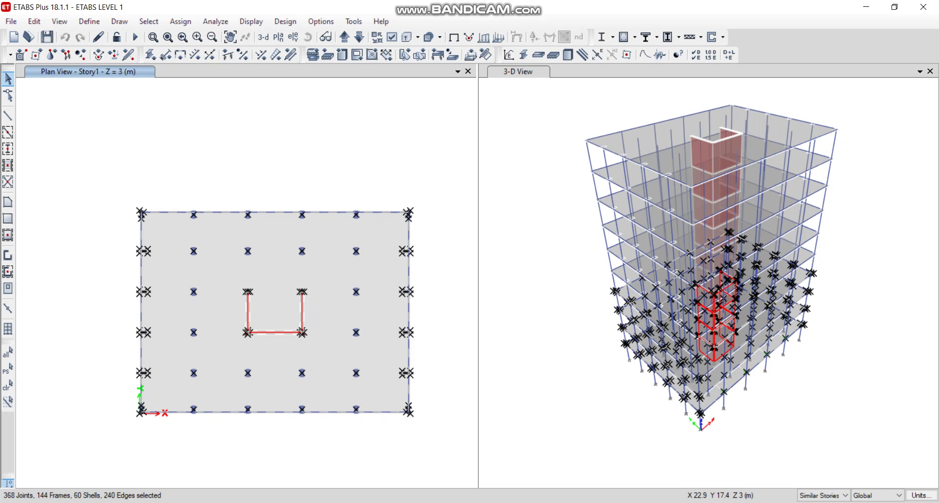
{"action": "key", "text": "ctrl+q"}
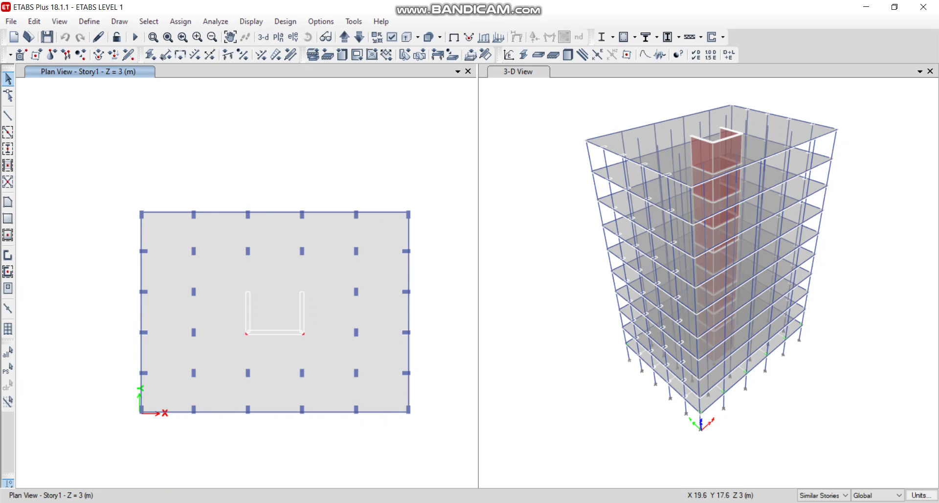
{"action": "left_click", "coordinate": [819, 495]}
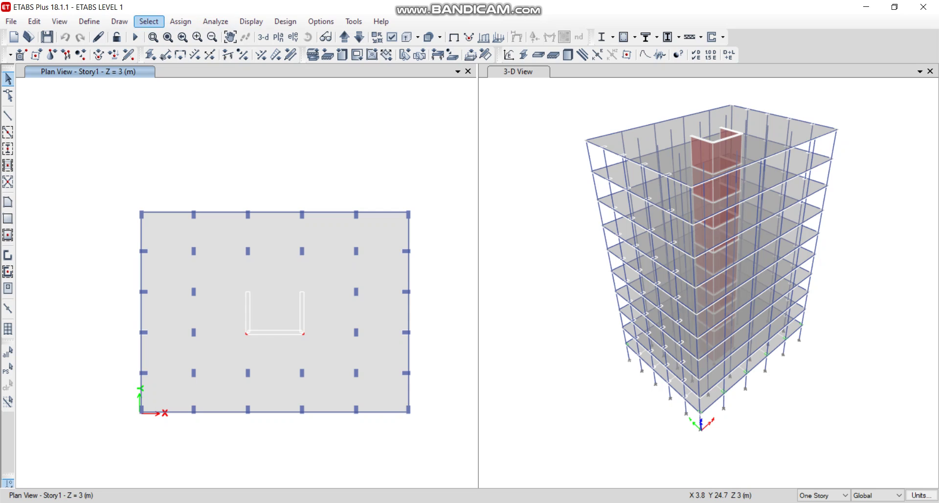
Select by slab section property to pick all ten FLAT 200 MM slabs
{"action": "left_click", "coordinate": [149, 21]}
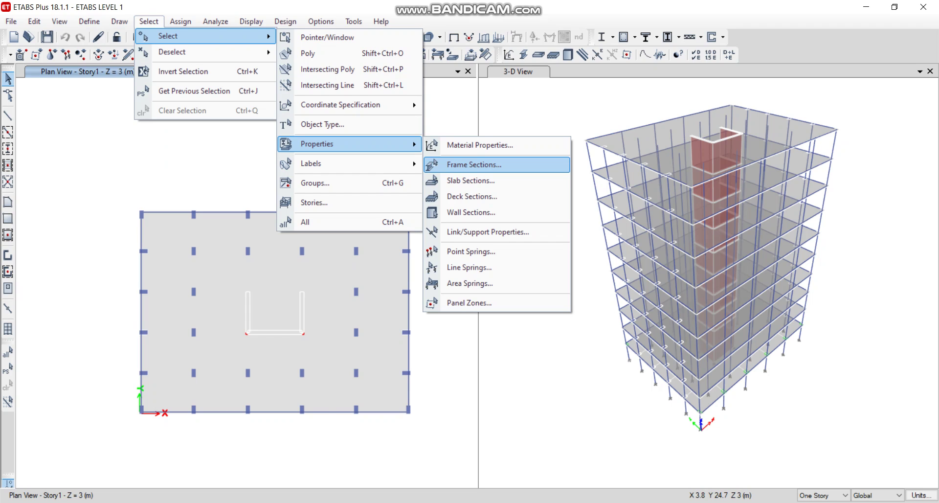
{"action": "left_click", "coordinate": [471, 181]}
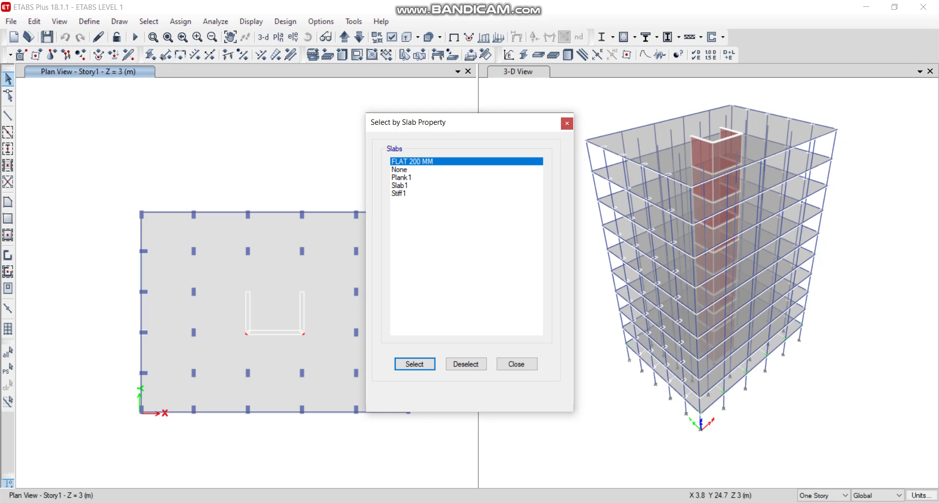
{"action": "left_click", "coordinate": [415, 364]}
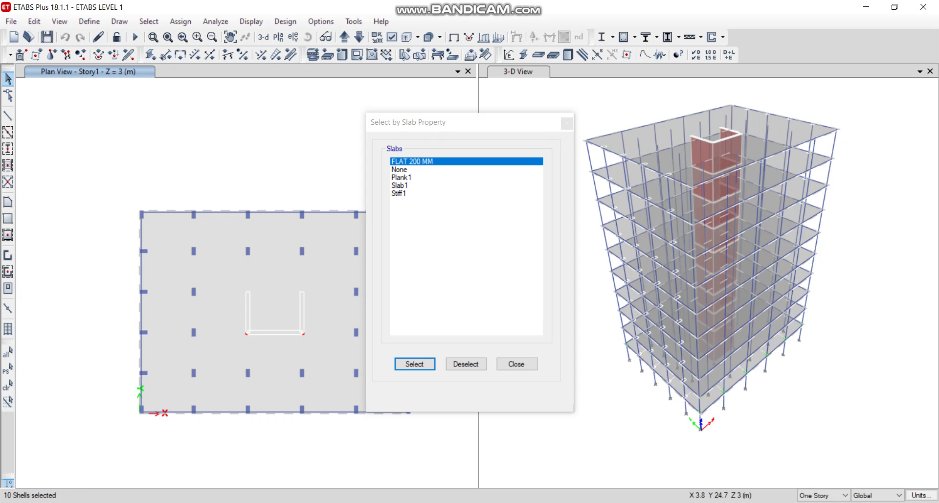
{"action": "left_click", "coordinate": [516, 364]}
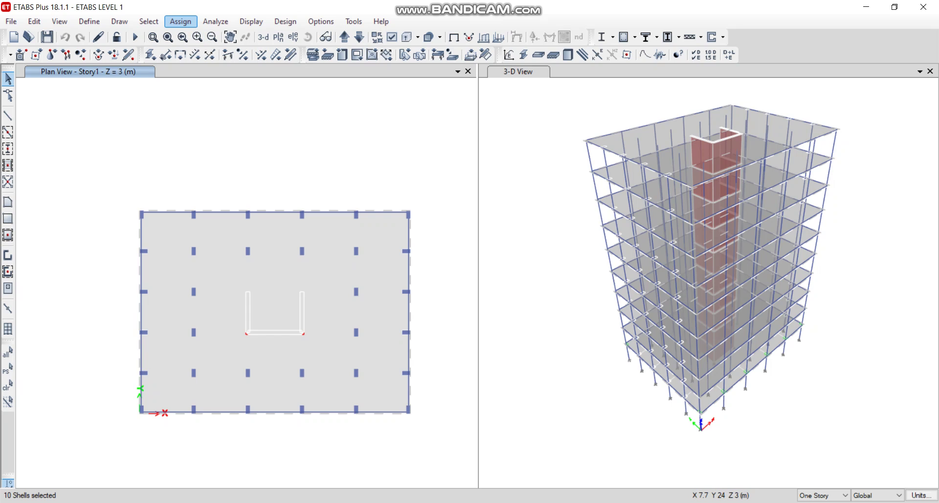
Dismiss the uniform shell load dialog and open Define Load Patterns to check the load names
{"action": "left_click", "coordinate": [181, 21]}
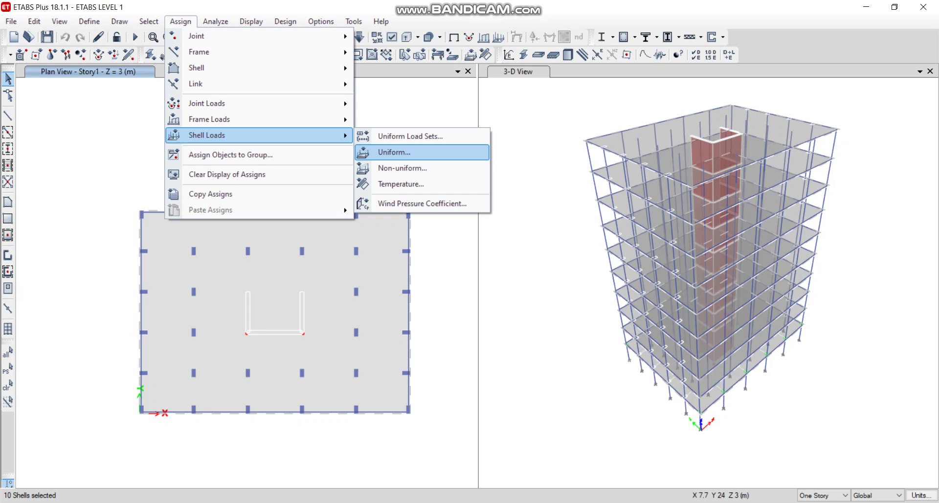
{"action": "left_click", "coordinate": [395, 153]}
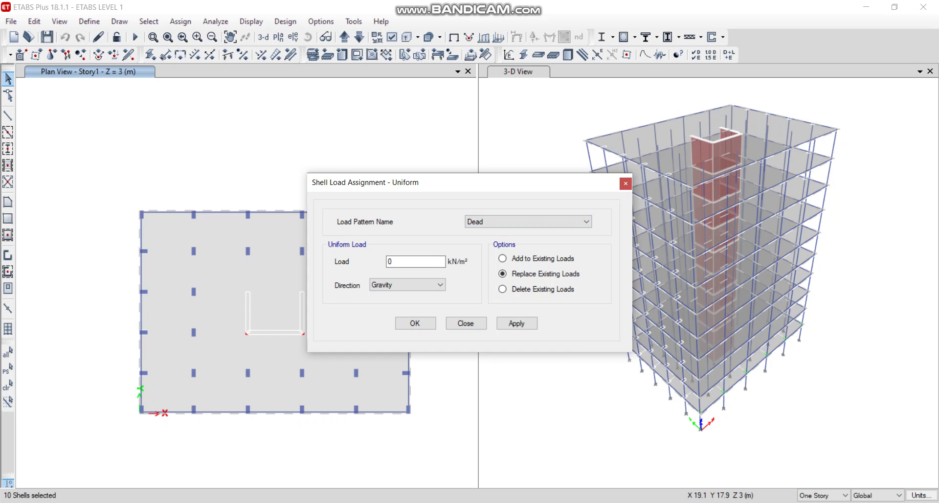
{"action": "key", "text": "Escape"}
{"action": "left_click", "coordinate": [89, 21]}
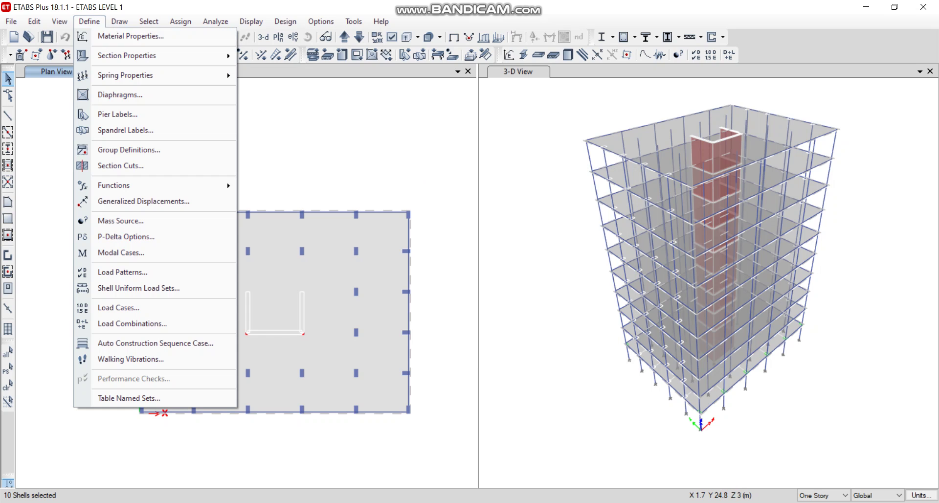
{"action": "left_click", "coordinate": [123, 272]}
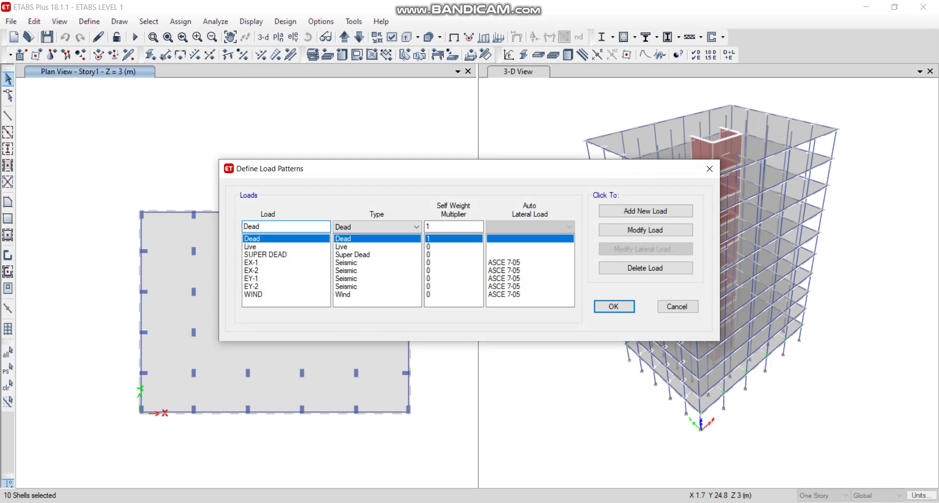
Close the load patterns list and open Shell Load Assignment - Uniform for the selected slabs
{"action": "key", "text": "Return"}
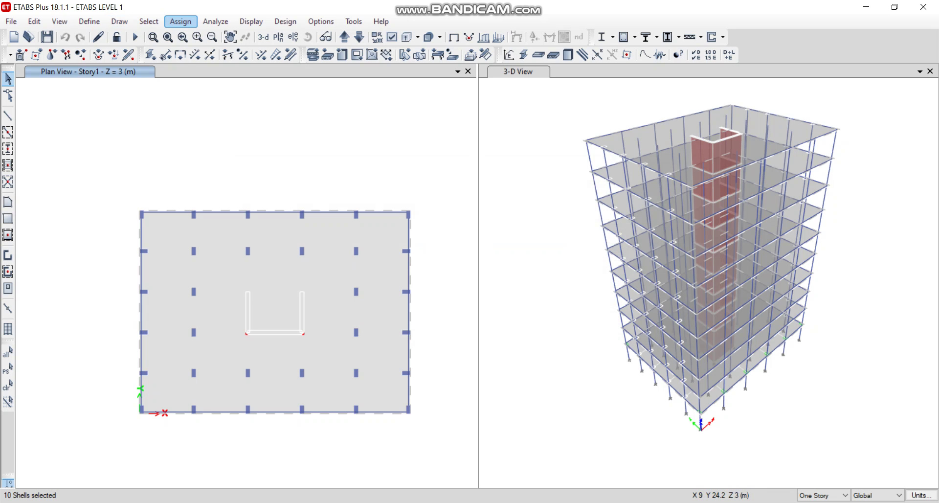
{"action": "left_click", "coordinate": [180, 21]}
{"action": "mouse_move", "coordinate": [207, 135]}
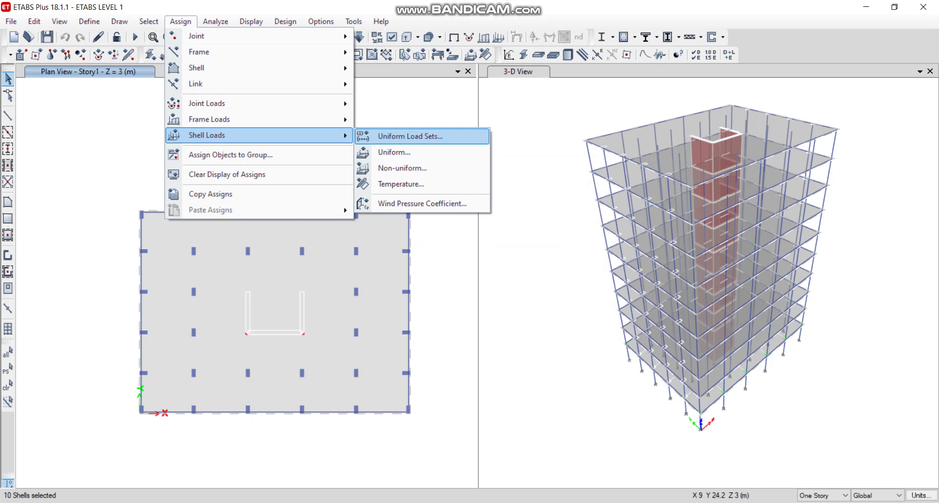
{"action": "left_click", "coordinate": [394, 153]}
Choose the Live load pattern, enter a 2 kN/m² gravity load, and apply it to the slabs
{"action": "left_click", "coordinate": [586, 221]}
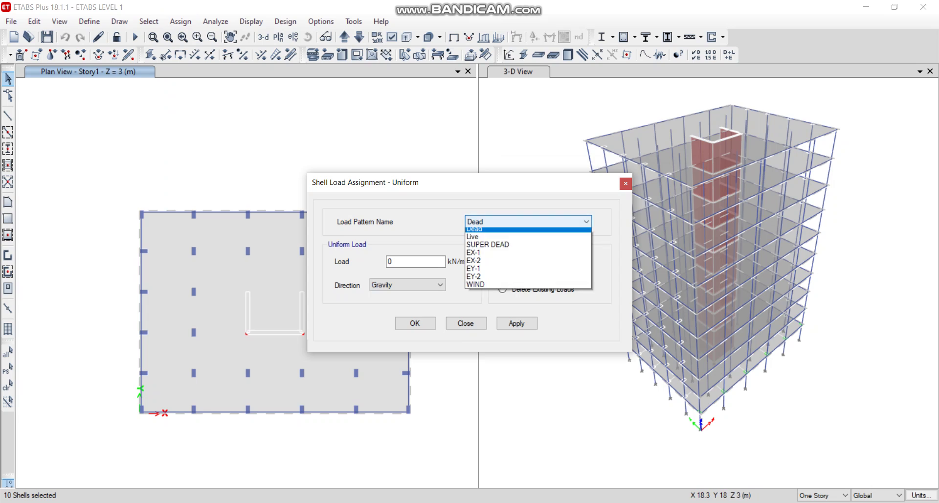
{"action": "left_click", "coordinate": [489, 236]}
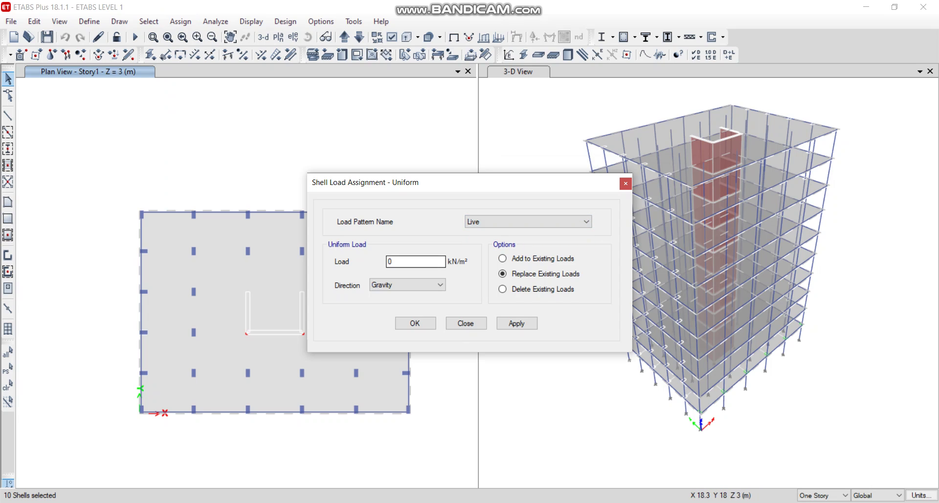
{"action": "double_click", "coordinate": [390, 261]}
{"action": "type", "text": "2.50"}
{"action": "key", "text": "ctrl+a"}
{"action": "type", "text": "2"}
{"action": "left_click", "coordinate": [517, 323]}
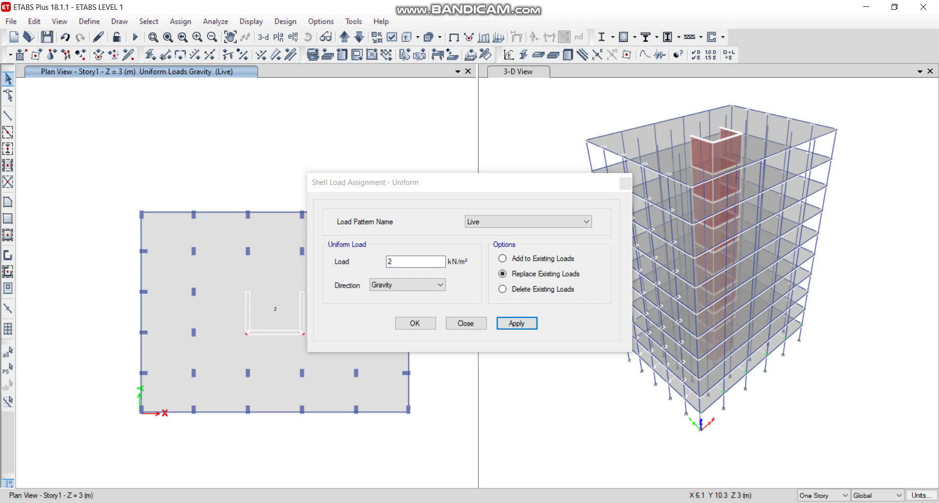
Confirm a slab's Loads tab shows the 2 kN/m² Live load, then reselect the ten slabs
{"action": "right_click", "coordinate": [223, 274]}
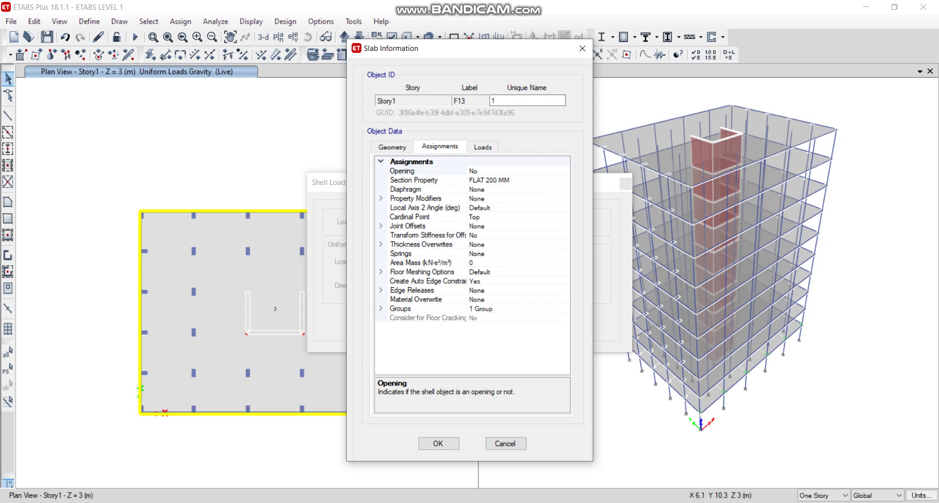
{"action": "left_click", "coordinate": [483, 147]}
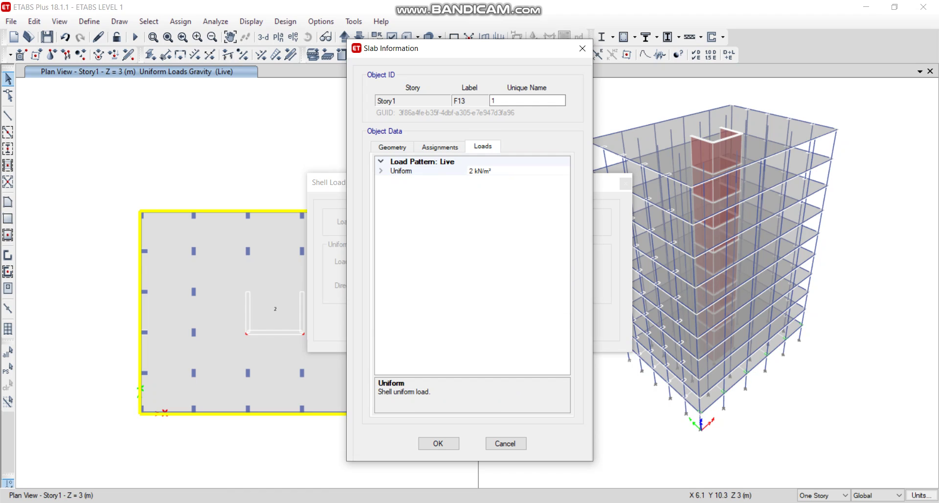
{"action": "left_click", "coordinate": [401, 171]}
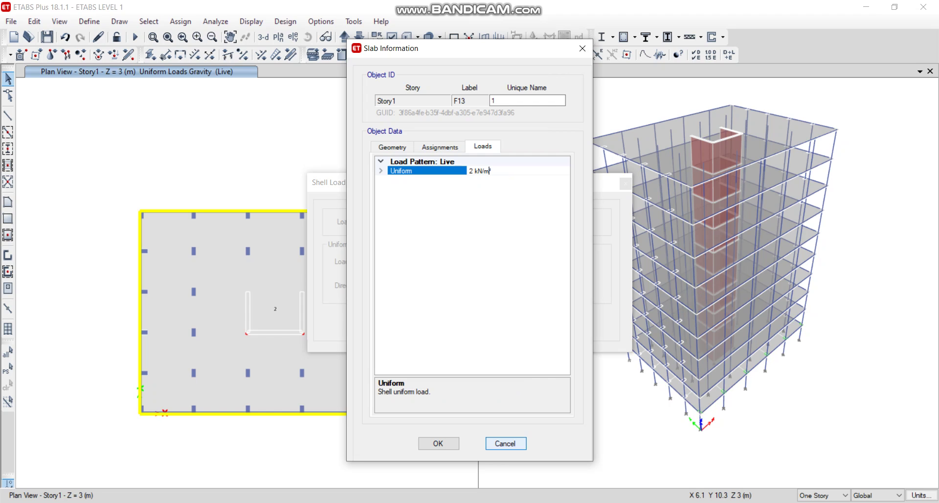
{"action": "key", "text": "Return"}
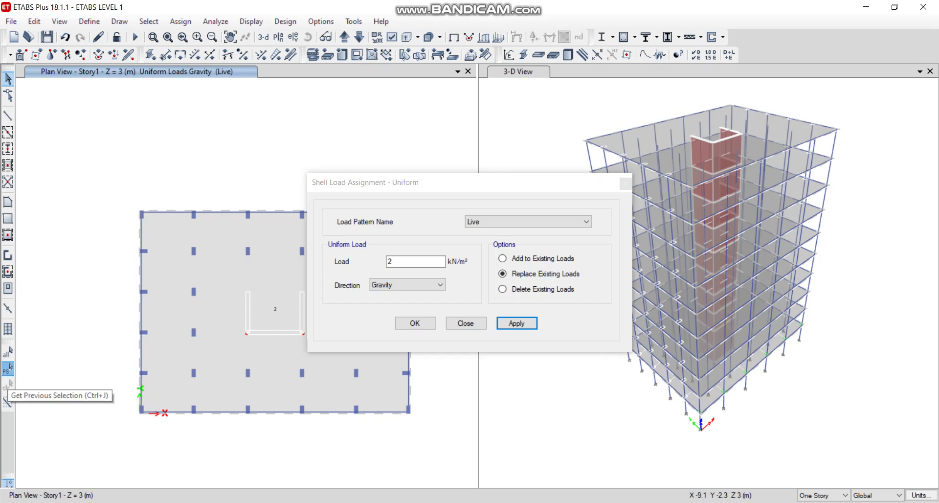
{"action": "left_click", "coordinate": [8, 368]}
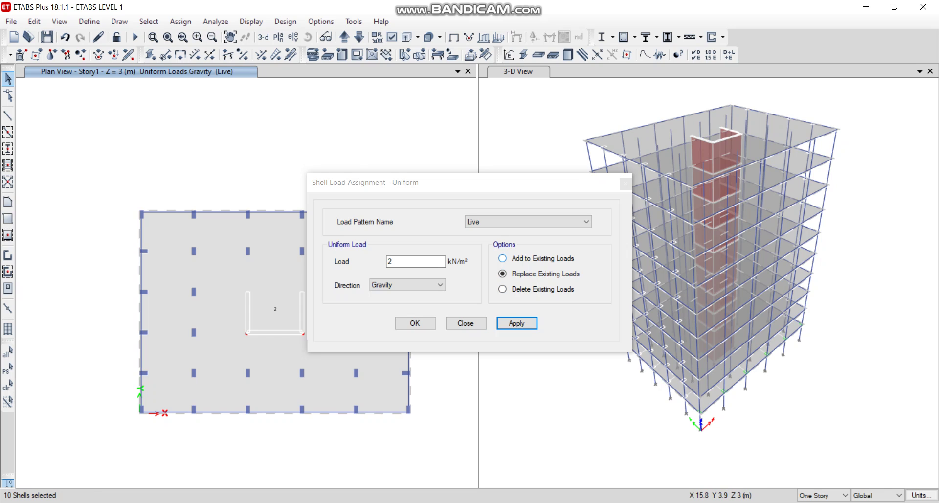
Apply the 2 kN/m² Live load again with Add to Existing Loads, stacking it to 4
{"action": "left_click", "coordinate": [502, 258]}
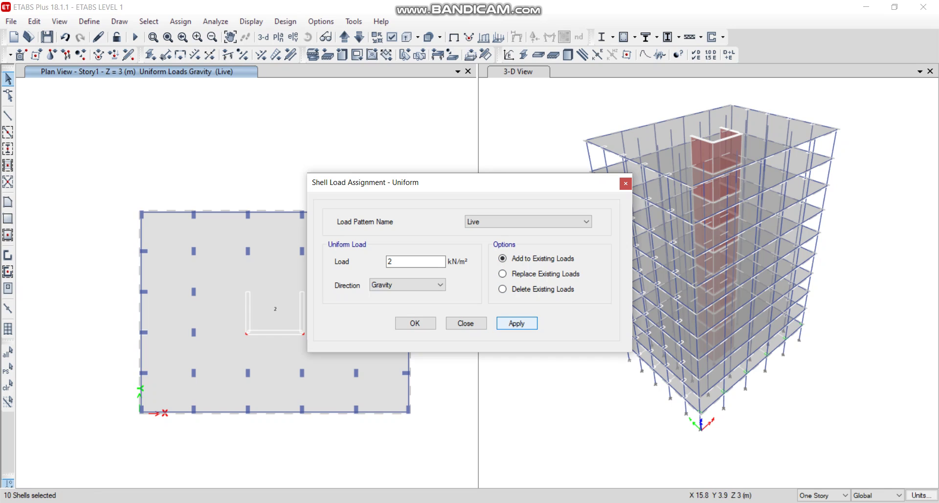
{"action": "left_click", "coordinate": [516, 323]}
{"action": "key", "text": "Return"}
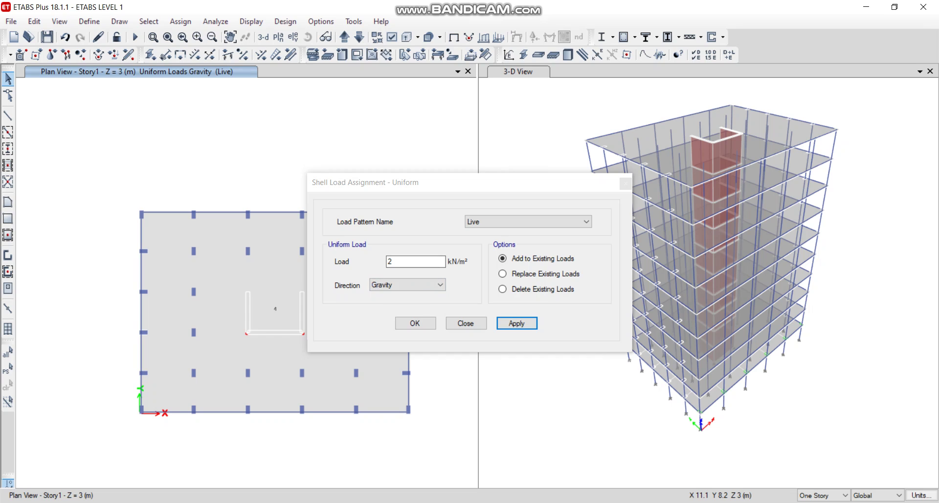
Check the slab's stacked Live loads, switch back to Replace Existing Loads, and reselect the ten slabs
{"action": "right_click", "coordinate": [274, 293]}
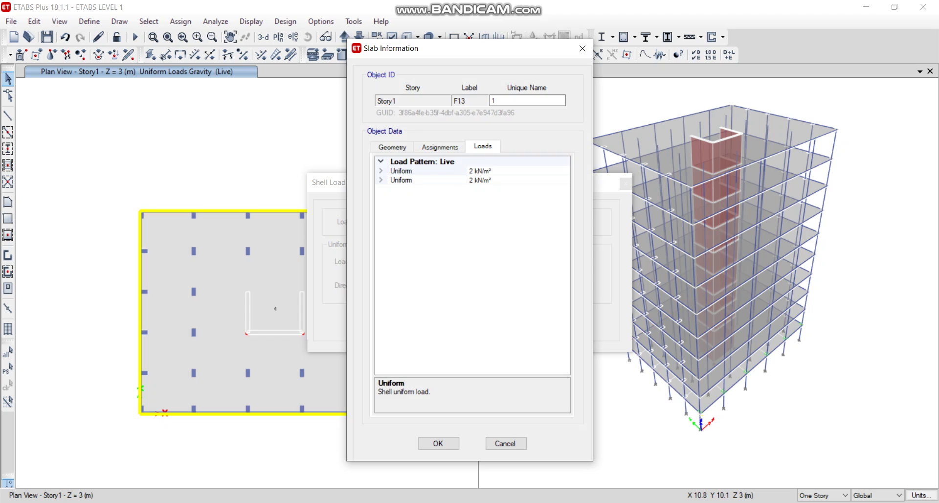
{"action": "left_click", "coordinate": [505, 443]}
{"action": "left_click", "coordinate": [503, 273]}
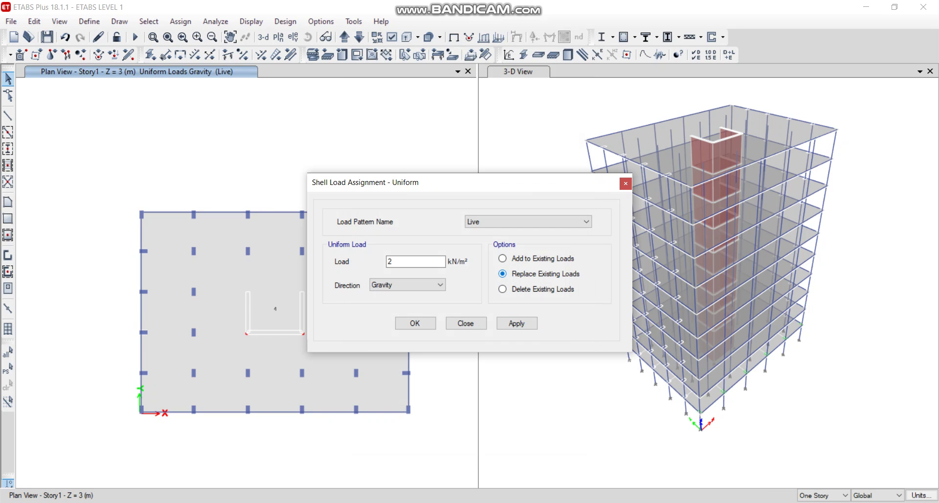
{"action": "left_click", "coordinate": [8, 368]}
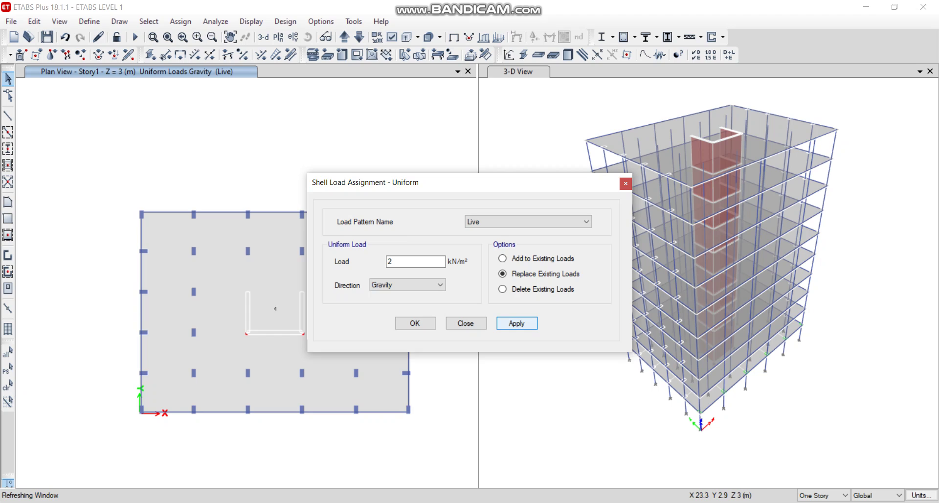
Inspect a slab's current Live load and reselect the ten slabs
{"action": "right_click", "coordinate": [274, 290]}
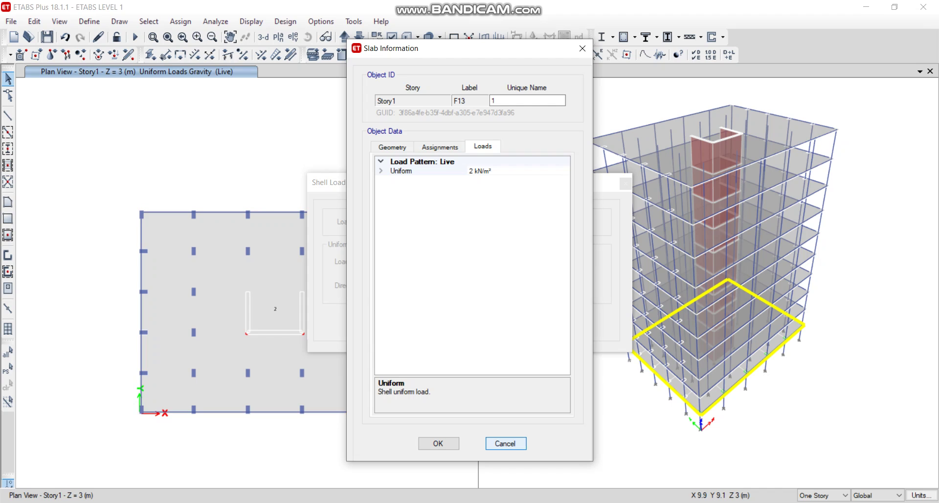
{"action": "left_click", "coordinate": [505, 443]}
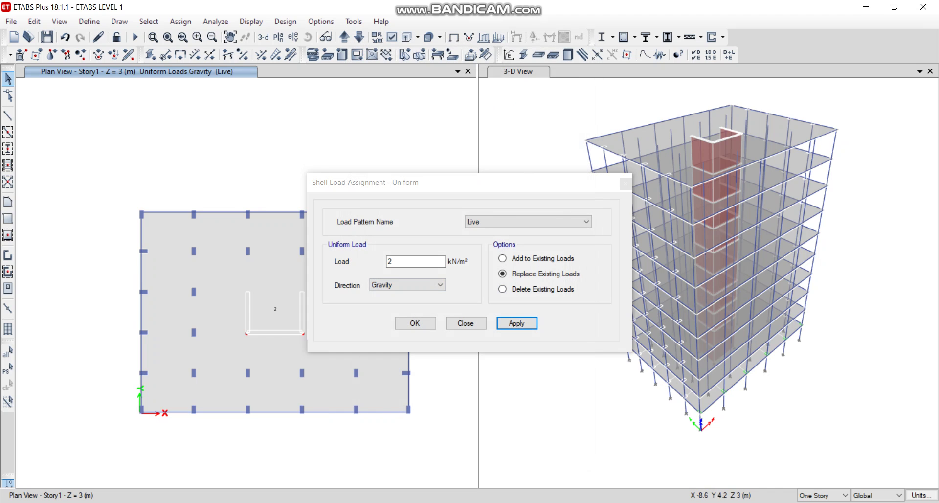
{"action": "left_click", "coordinate": [7, 368]}
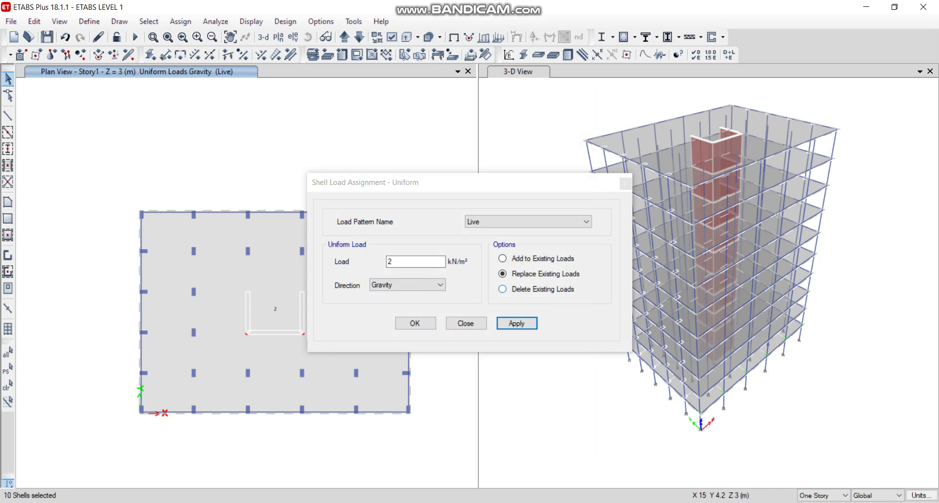
Delete the existing Live loads from the slabs and confirm slab F13 now lists no loads
{"action": "left_click", "coordinate": [503, 289]}
{"action": "left_click", "coordinate": [517, 323]}
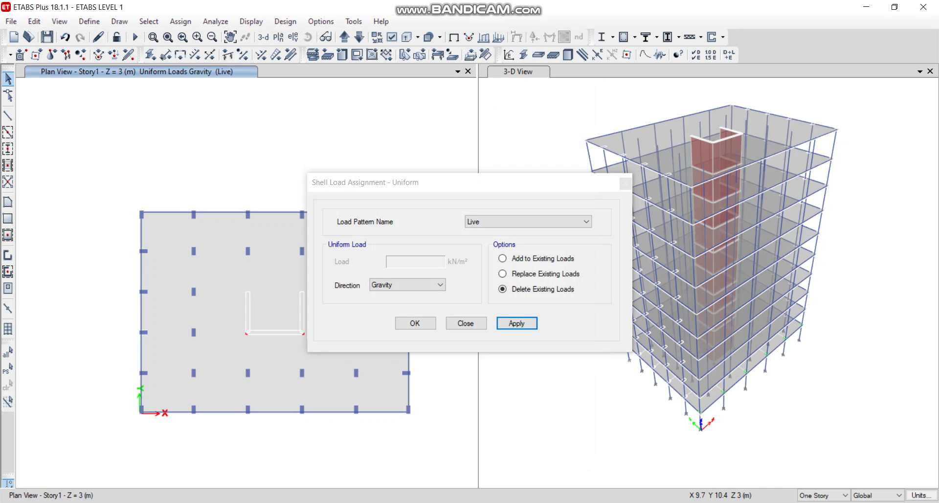
{"action": "right_click", "coordinate": [220, 382]}
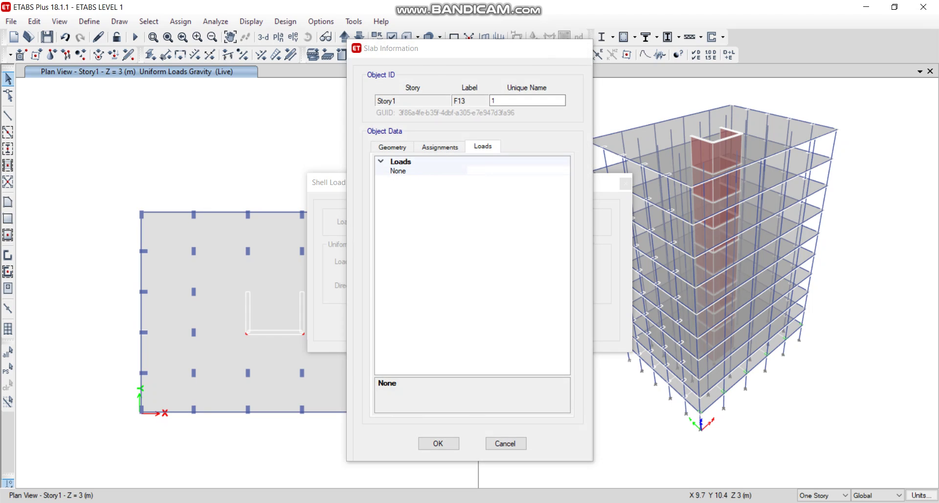
{"action": "key", "text": "Escape"}
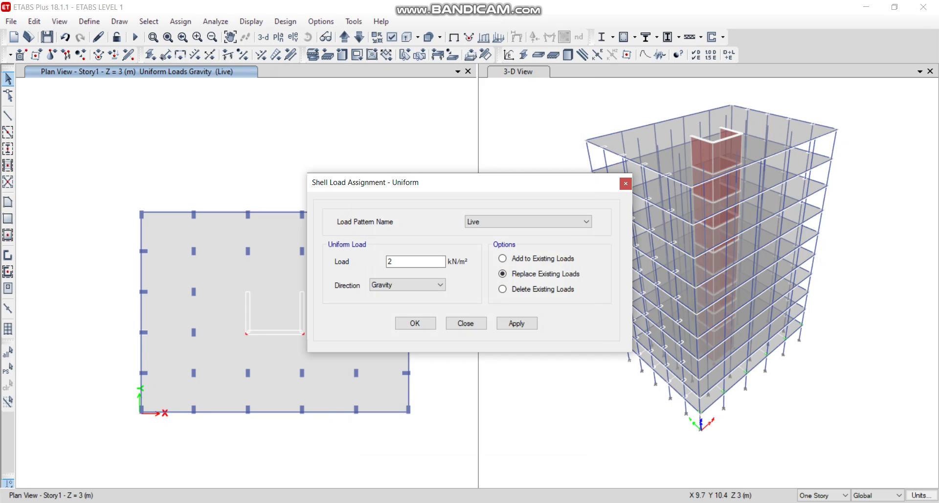
Choose Replace Existing Loads, change the load to 2.5 kN/m², and dismiss the no-selection warning
{"action": "left_click", "coordinate": [502, 258]}
{"action": "left_click", "coordinate": [390, 261]}
{"action": "type", "text": ".5"}
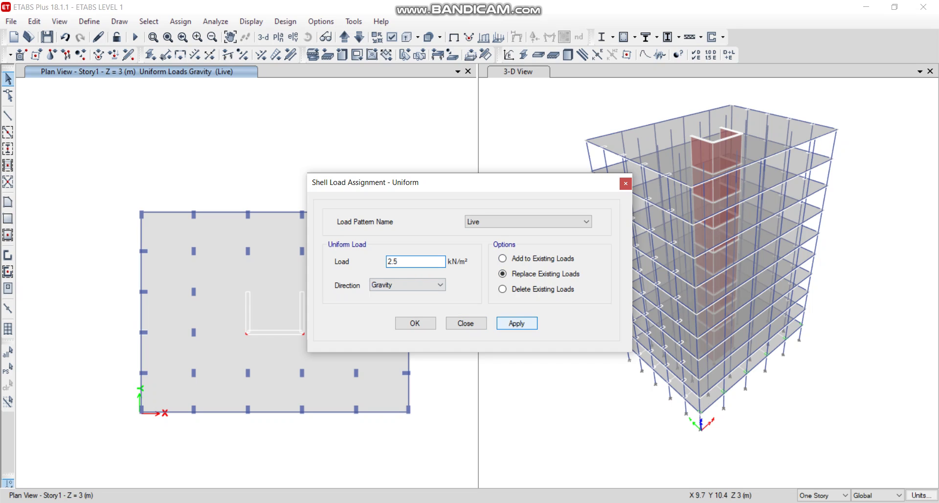
{"action": "left_click", "coordinate": [517, 323]}
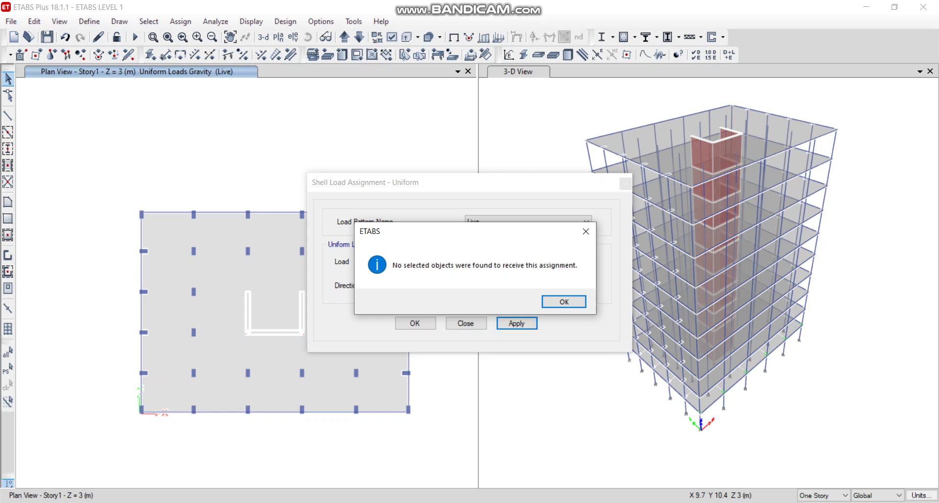
{"action": "key", "text": "Return"}
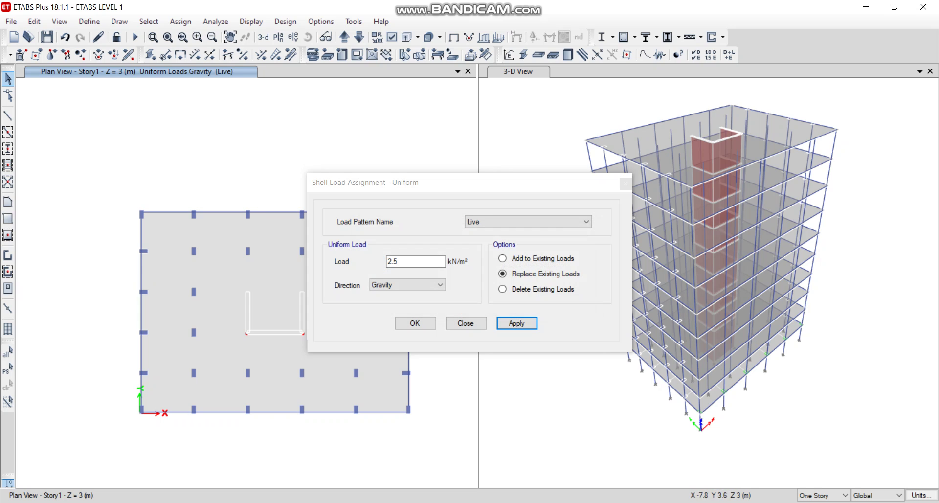
Reselect the ten slabs and apply the 2.5 kN/m² gravity Live load, closing with OK
{"action": "left_click", "coordinate": [7, 368]}
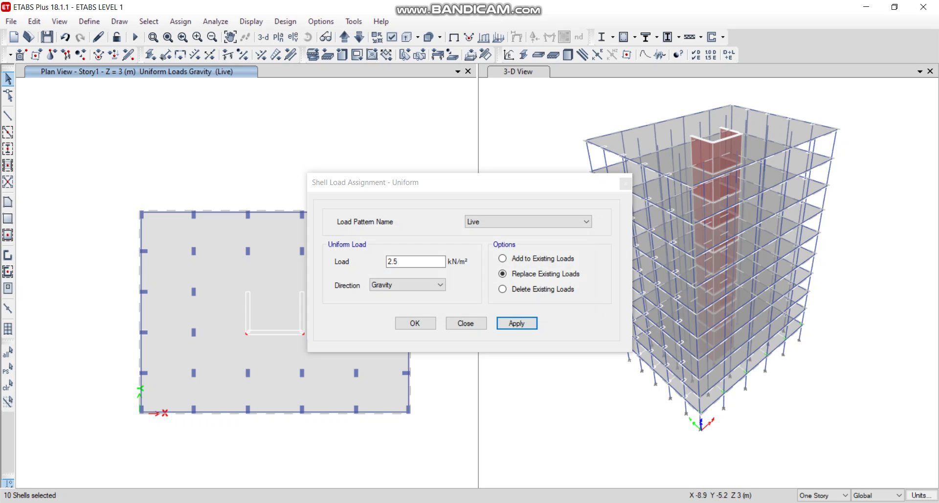
{"action": "left_click", "coordinate": [415, 261]}
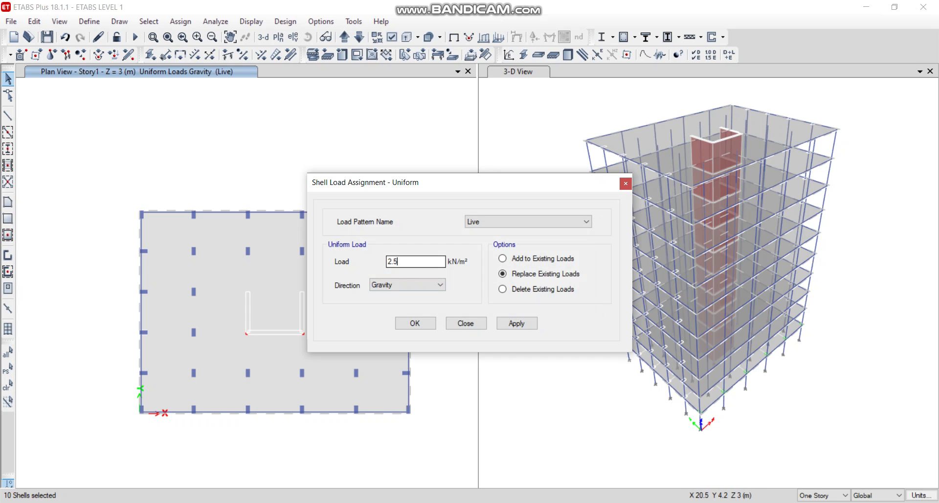
{"action": "left_click", "coordinate": [517, 323]}
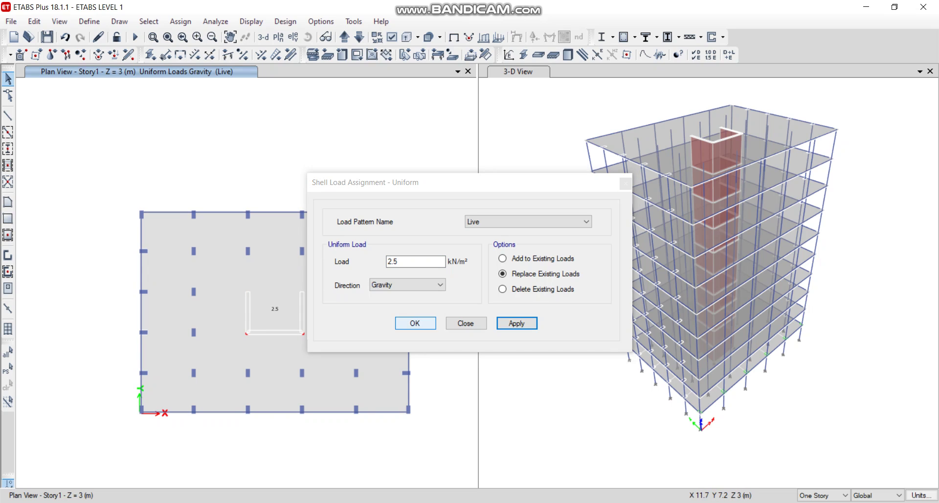
{"action": "left_click", "coordinate": [414, 323]}
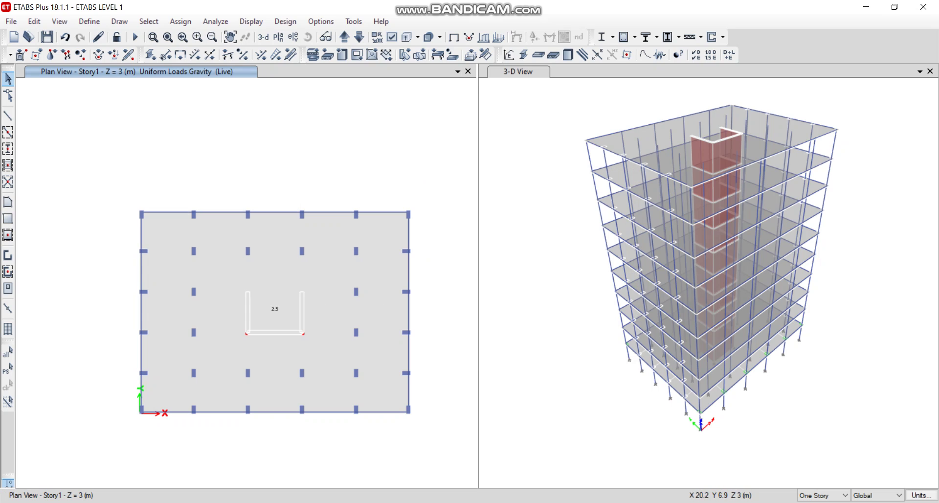
{"action": "left_click", "coordinate": [89, 21]}
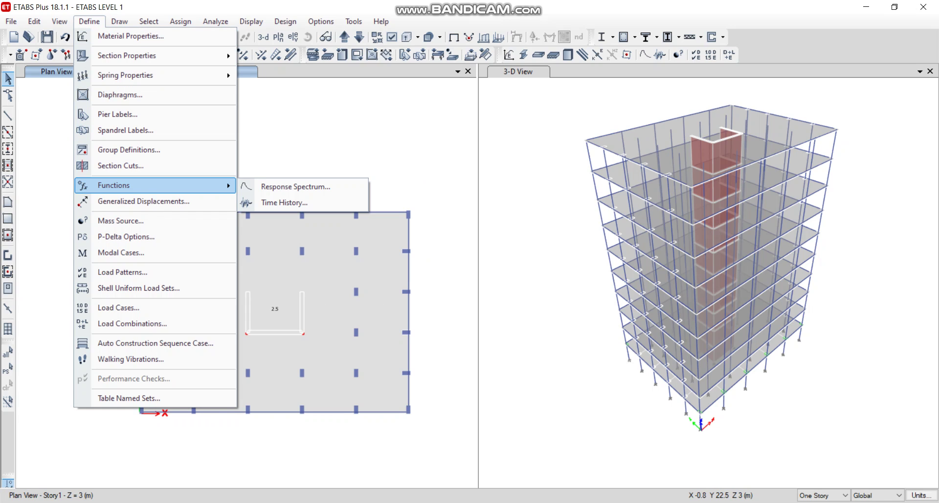
Select the floor slabs by their slab section through Select by Properties
{"action": "key", "text": "Escape"}
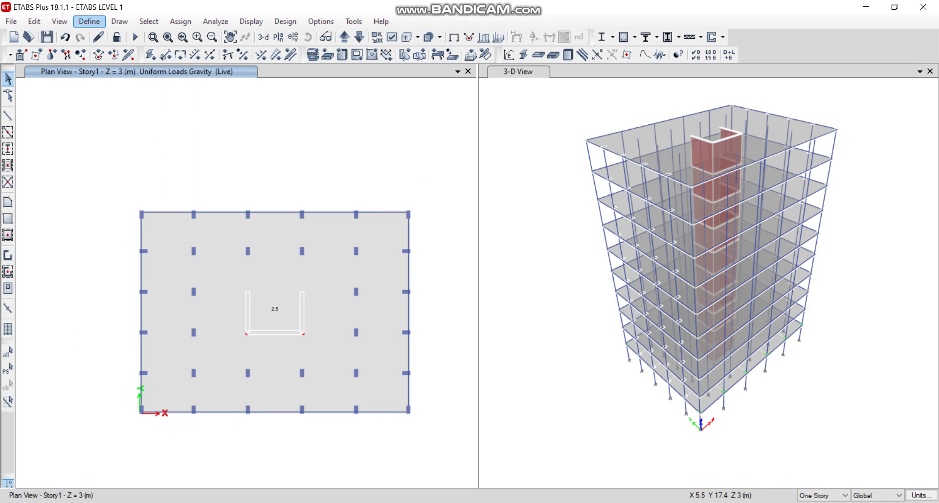
{"action": "key", "text": "Right"}
{"action": "key", "text": "Right"}
{"action": "key", "text": "Down"}
{"action": "key", "text": "Down"}
{"action": "key", "text": "Right"}
{"action": "key", "text": "Right"}
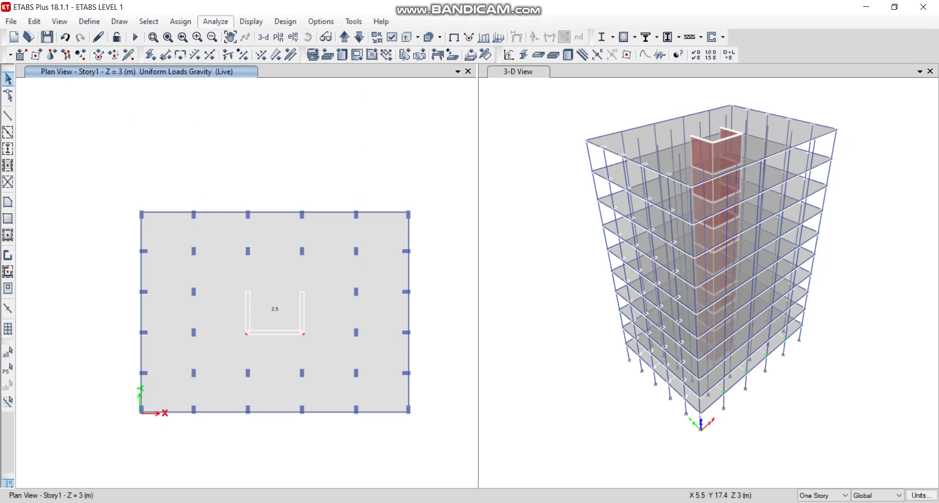
{"action": "key", "text": "Left"}
{"action": "key", "text": "Left"}
{"action": "key", "text": "Down"}
{"action": "key", "text": "Right"}
{"action": "key", "text": "Down"}
{"action": "key", "text": "Down"}
{"action": "key", "text": "Down"}
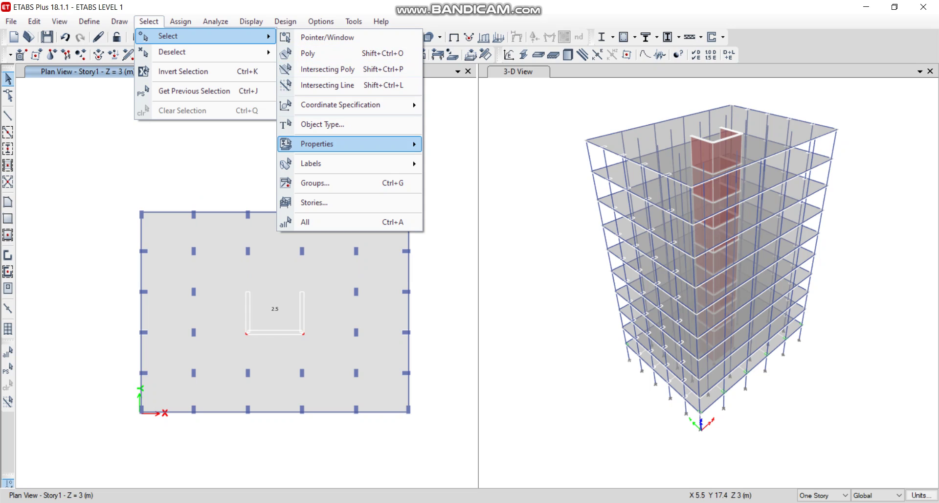
{"action": "key", "text": "Right"}
{"action": "key", "text": "Down"}
{"action": "key", "text": "Down"}
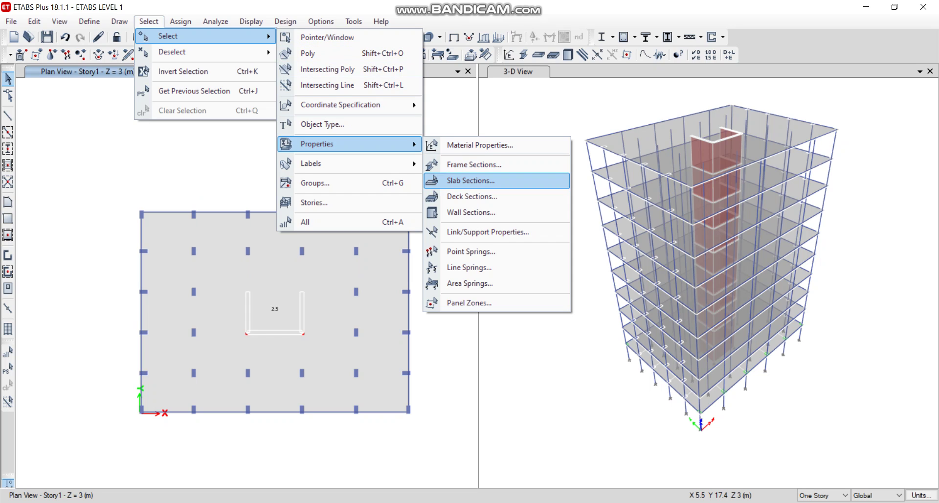
{"action": "key", "text": "Return"}
{"action": "key", "text": "Return"}
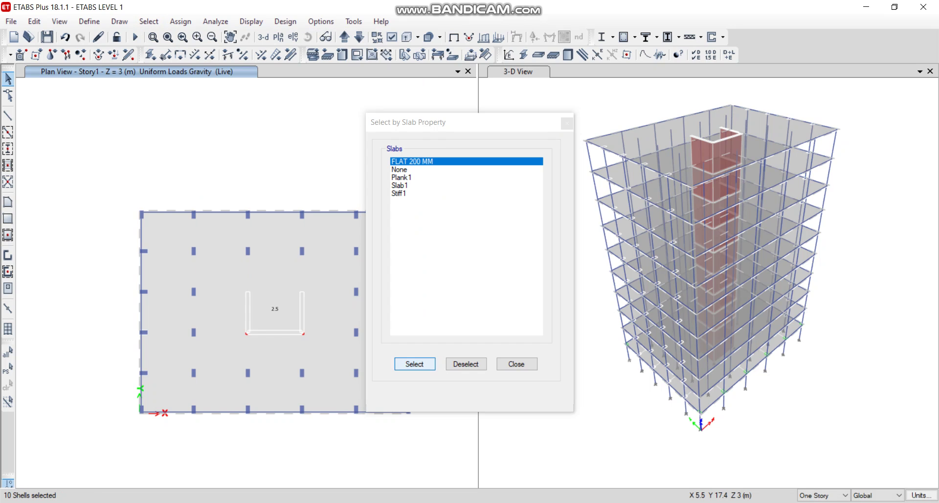
Reopen the uniform shell load assignment for the ten selected slabs
{"action": "left_click", "coordinate": [517, 364]}
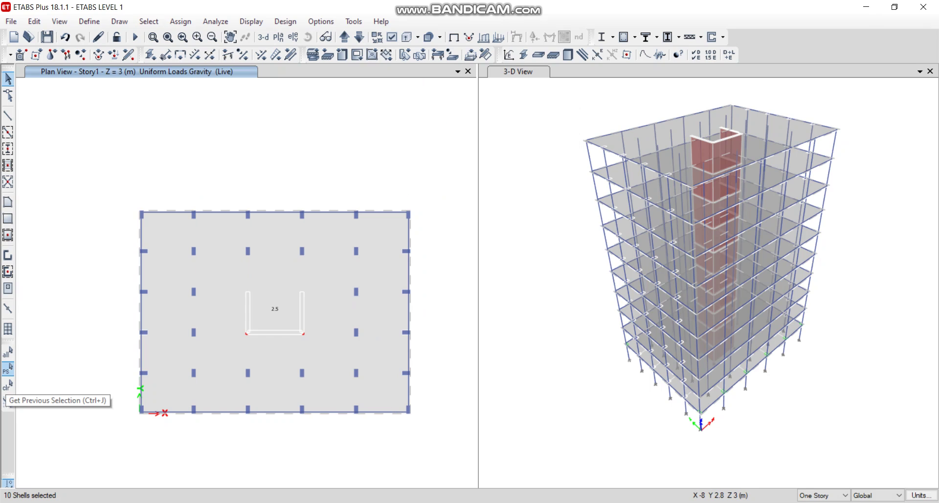
{"action": "left_click", "coordinate": [180, 21]}
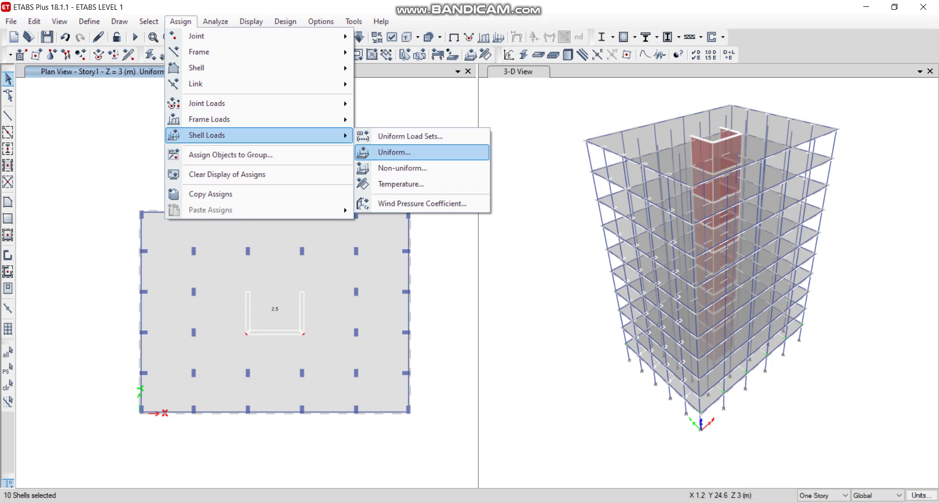
{"action": "left_click", "coordinate": [411, 152]}
Apply a 2.0 kN/m² uniform load under the SUPER DEAD pattern to the slabs
{"action": "left_click", "coordinate": [528, 221]}
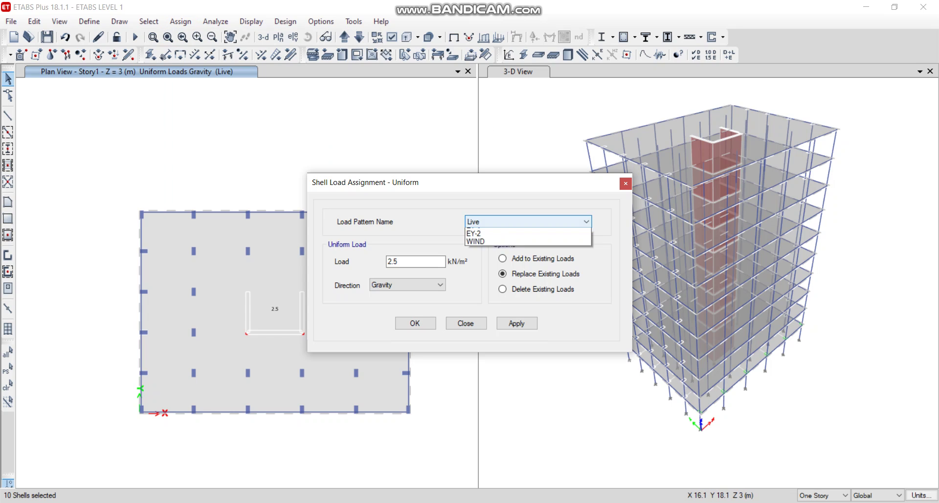
{"action": "left_click", "coordinate": [488, 248]}
{"action": "left_click", "coordinate": [397, 261]}
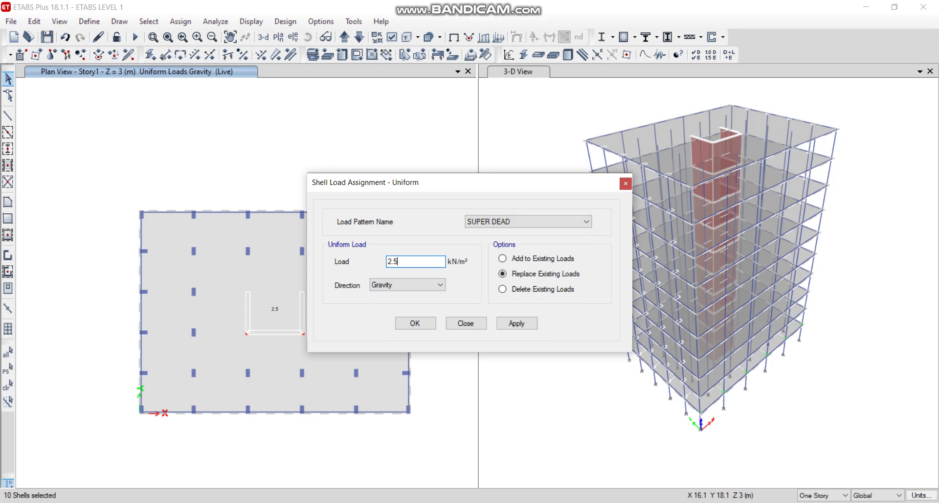
{"action": "key", "text": "BackSpace"}
{"action": "type", "text": "0"}
{"action": "left_click", "coordinate": [517, 323]}
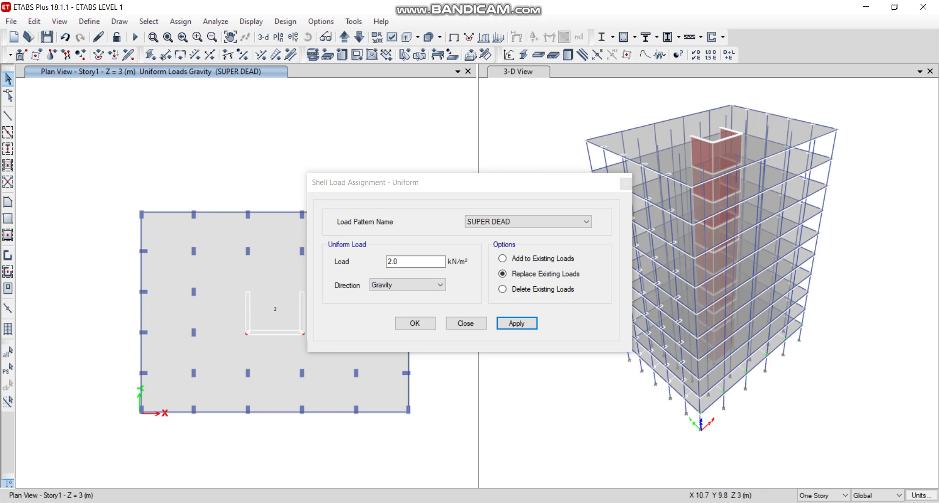
Check that slab F13 lists Live 2.5 kN/m² and SUPER DEAD 2 kN/m² loads
{"action": "right_click", "coordinate": [272, 279]}
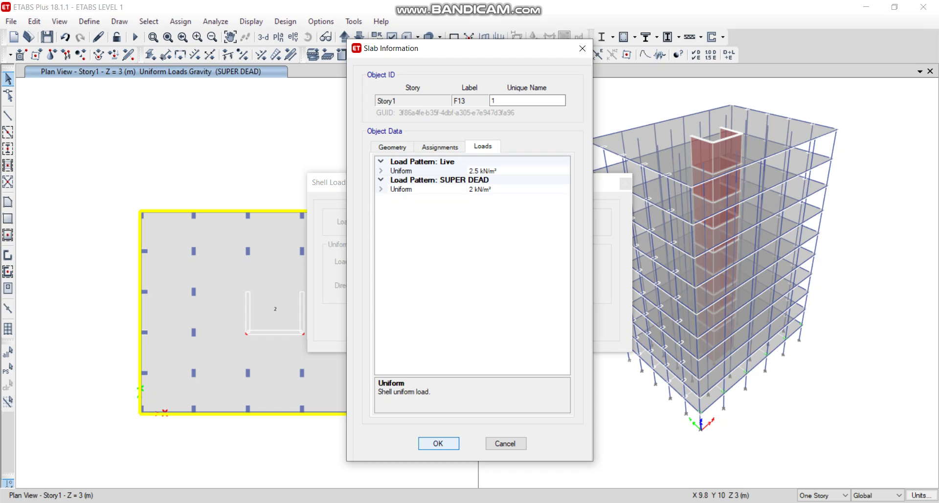
{"action": "key", "text": "Escape"}
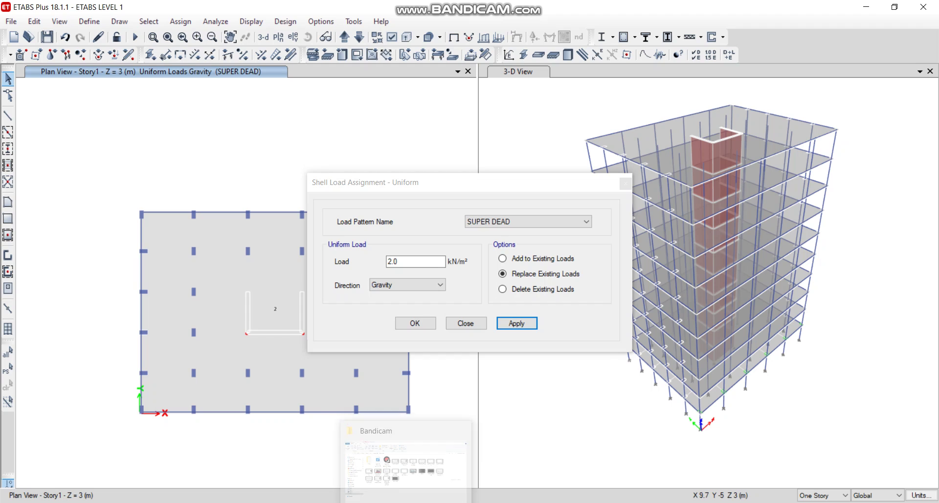
In File Explorer, go into MAHMOUD, then STUDY, then CONCRETE STRUCTURE DESIGN
{"action": "left_click", "coordinate": [406, 465]}
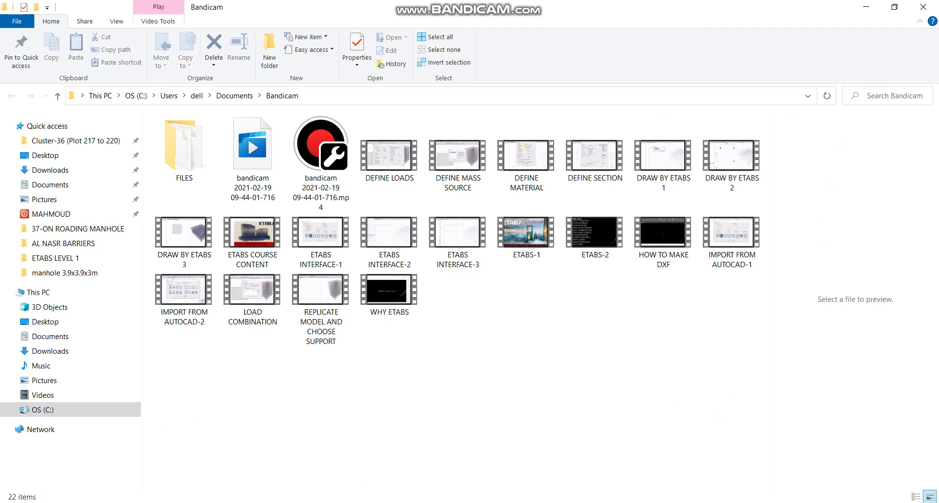
{"action": "left_click", "coordinate": [51, 213]}
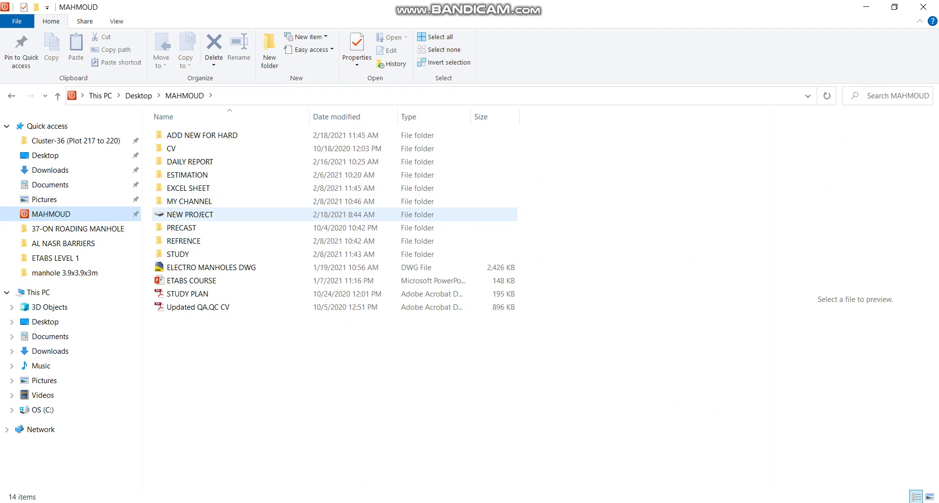
{"action": "double_click", "coordinate": [191, 254]}
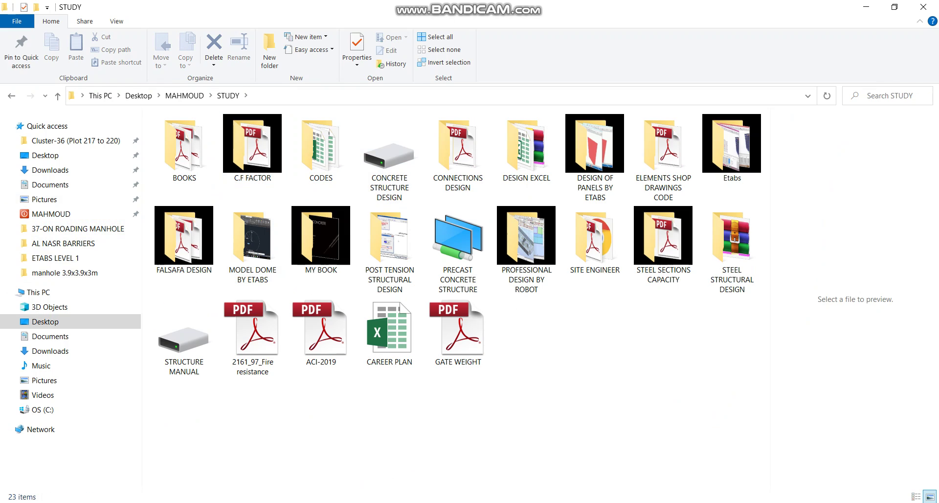
{"action": "double_click", "coordinate": [389, 156]}
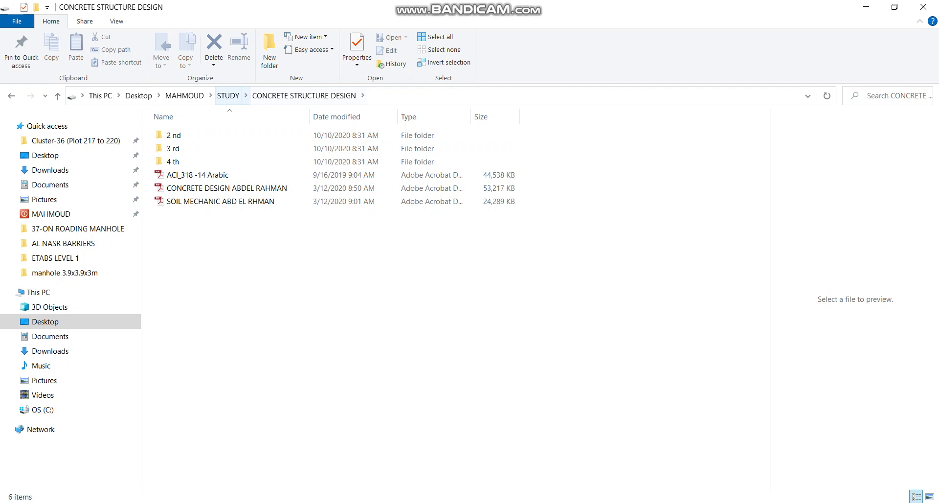
Move back up from CONCRETE STRUCTURE DESIGN through STUDY to the parent personal folder
{"action": "left_click", "coordinate": [228, 96]}
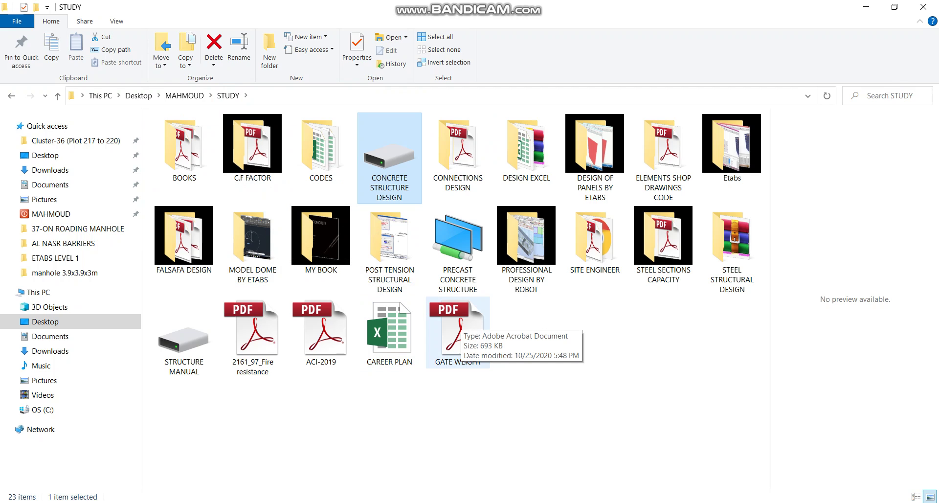
{"action": "left_click", "coordinate": [538, 401]}
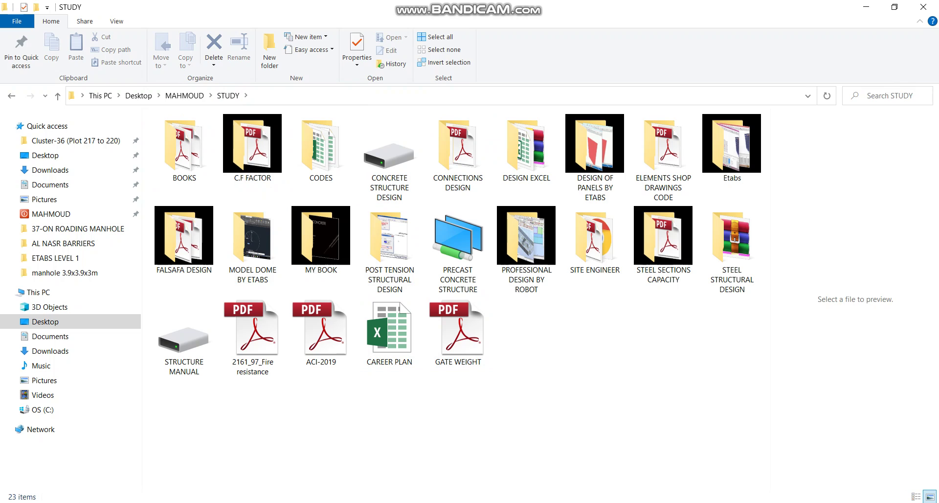
{"action": "double_click", "coordinate": [390, 157]}
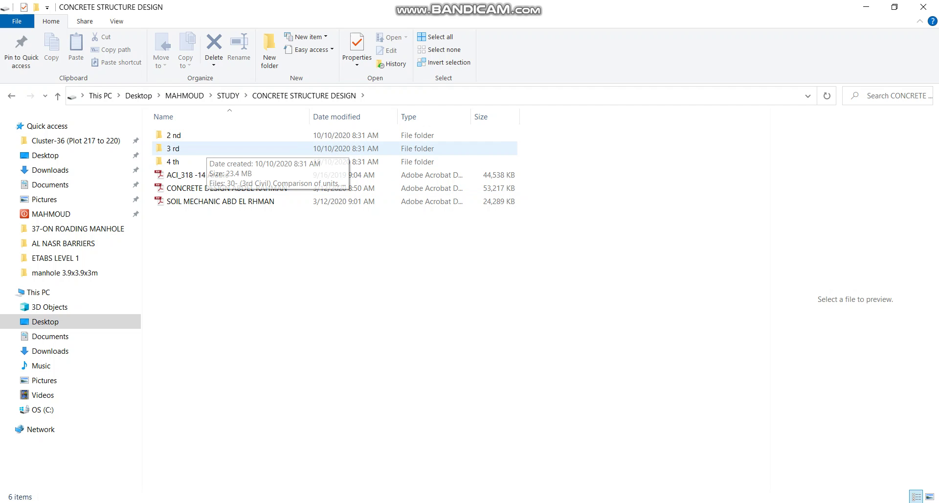
{"action": "left_click", "coordinate": [228, 96]}
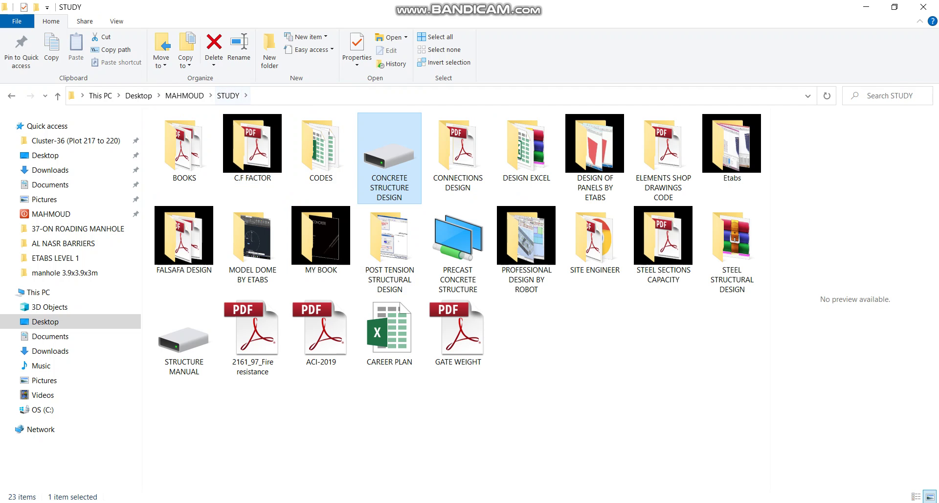
{"action": "left_click", "coordinate": [184, 95]}
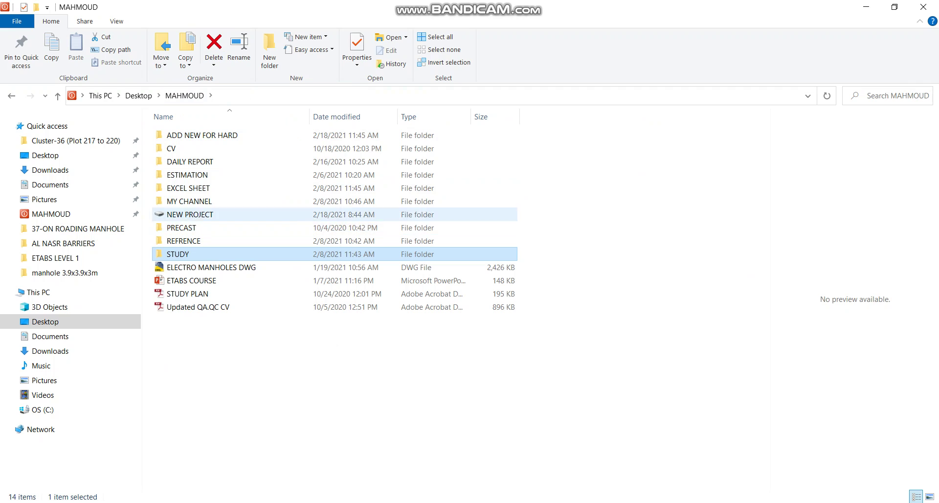
Open PRECAST > STRUCTURAL, glance into its last subfolder, and return to STRUCTURAL
{"action": "double_click", "coordinate": [181, 227]}
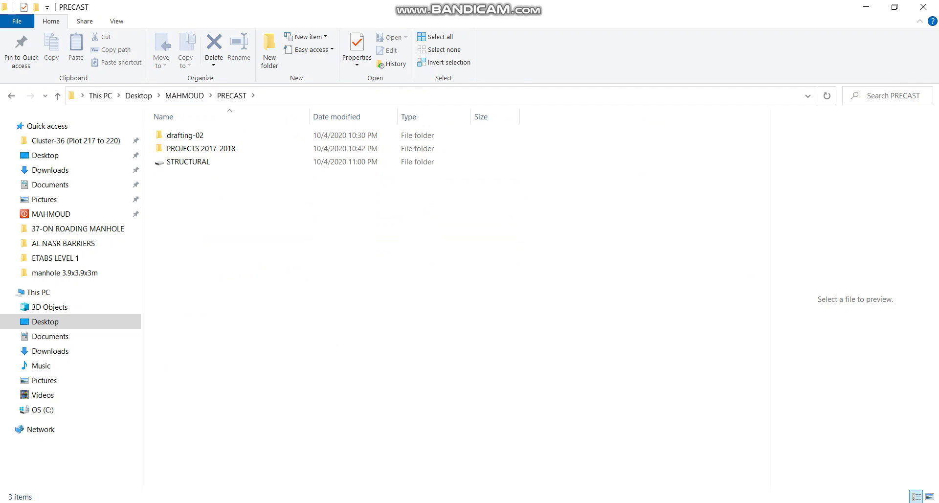
{"action": "double_click", "coordinate": [188, 161]}
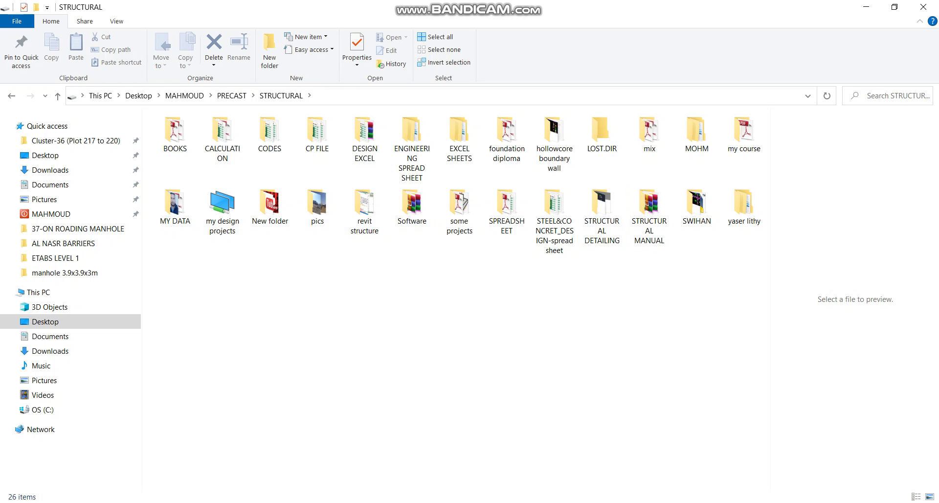
{"action": "double_click", "coordinate": [744, 203]}
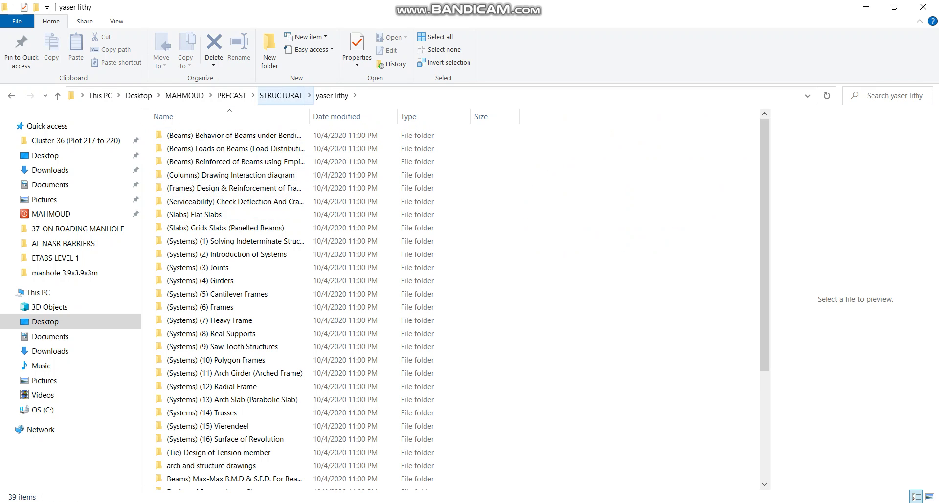
{"action": "left_click", "coordinate": [281, 95]}
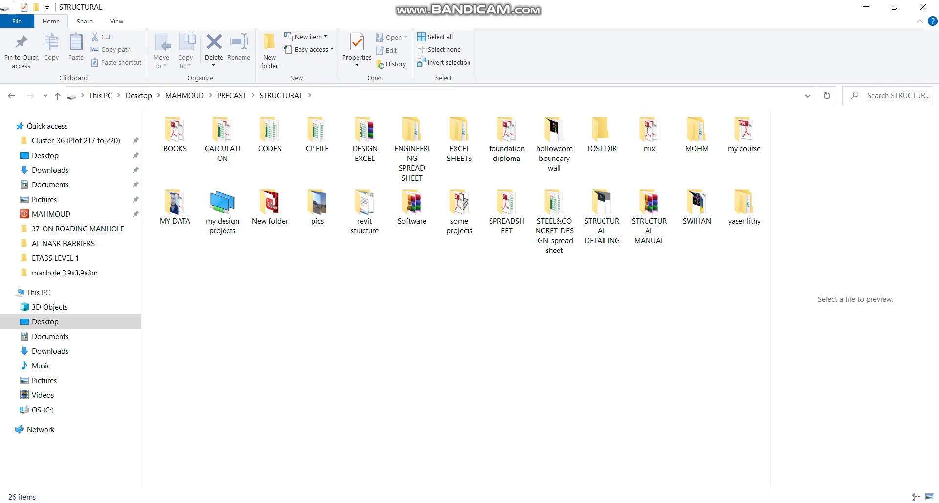
Open STRUCTURAL MANUAL and scroll through its 93 lecture files and back to the top
{"action": "double_click", "coordinate": [649, 211]}
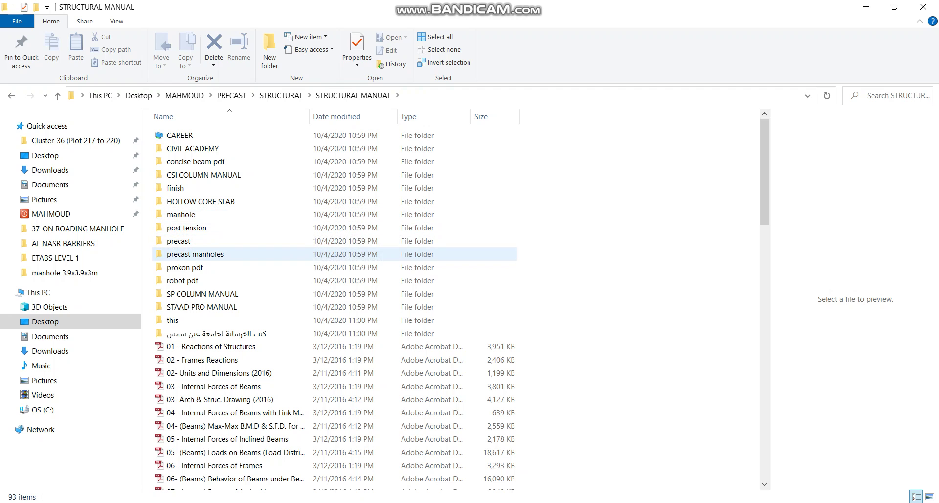
{"action": "scroll", "coordinate": [230, 268], "scroll_direction": "down", "scroll_amount": 3}
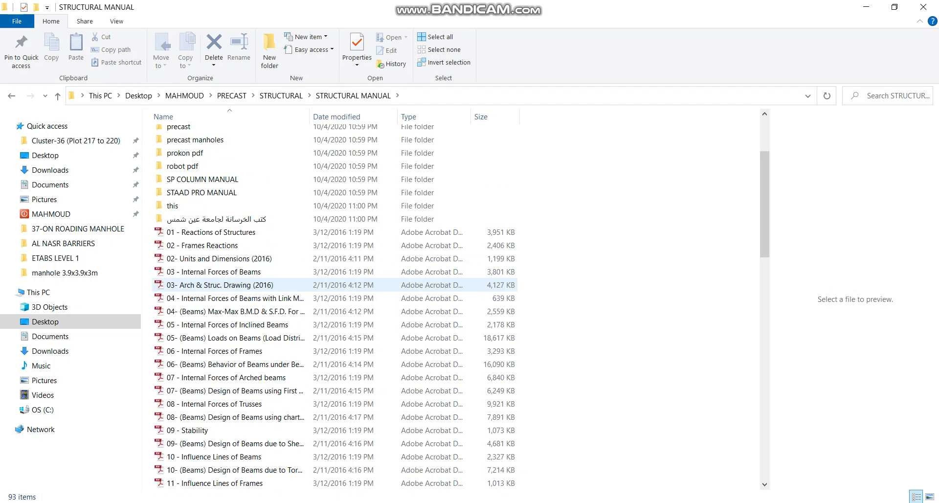
{"action": "scroll", "coordinate": [230, 285], "scroll_direction": "down", "scroll_amount": 3}
{"action": "scroll", "coordinate": [230, 285], "scroll_direction": "down", "scroll_amount": 3}
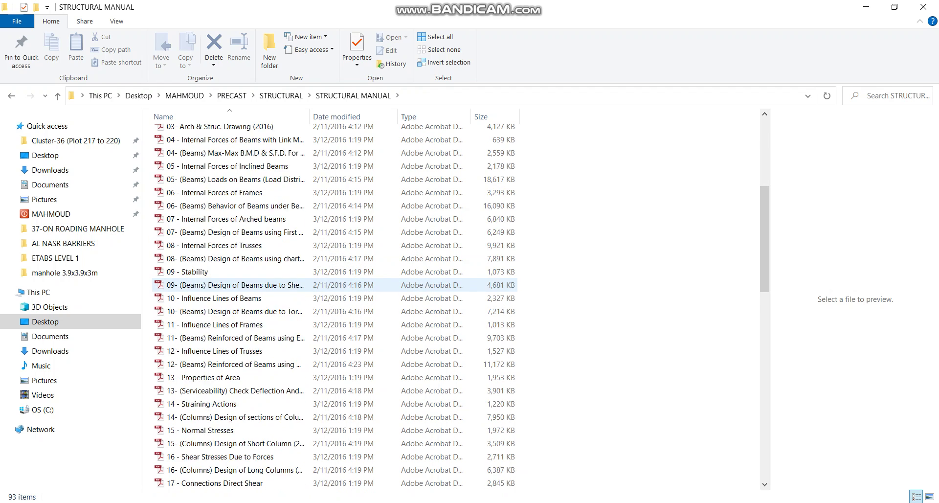
{"action": "scroll", "coordinate": [230, 284], "scroll_direction": "down", "scroll_amount": 2}
{"action": "scroll", "coordinate": [230, 285], "scroll_direction": "down", "scroll_amount": 7}
{"action": "scroll", "coordinate": [230, 285], "scroll_direction": "down", "scroll_amount": 4}
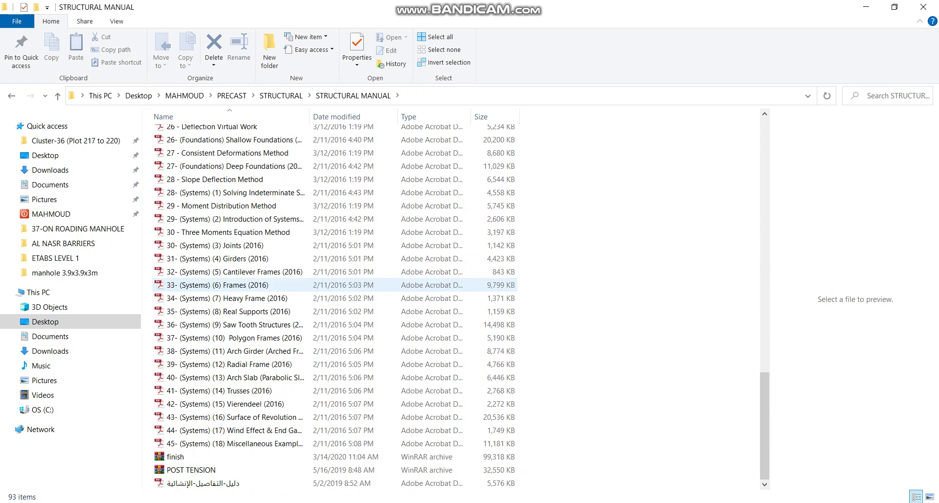
{"action": "scroll", "coordinate": [230, 338], "scroll_direction": "up", "scroll_amount": 1}
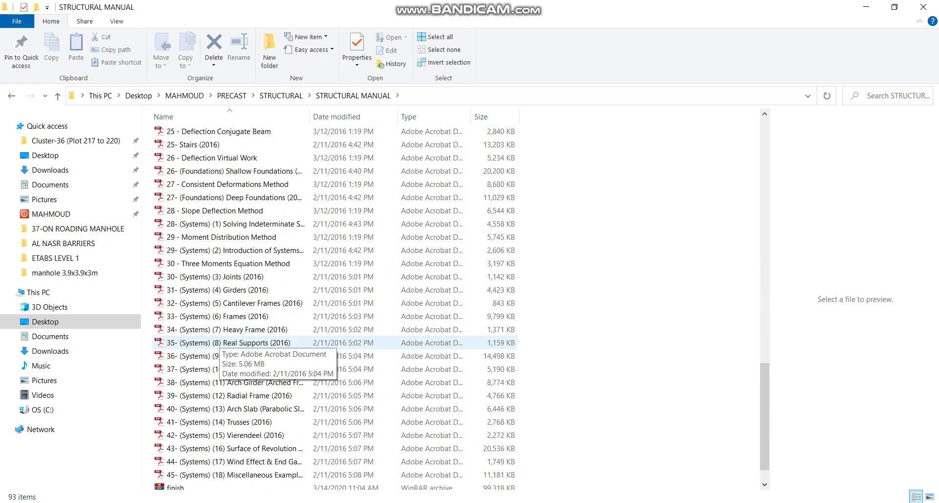
{"action": "scroll", "coordinate": [230, 318], "scroll_direction": "up", "scroll_amount": 2}
{"action": "scroll", "coordinate": [230, 304], "scroll_direction": "up", "scroll_amount": 1}
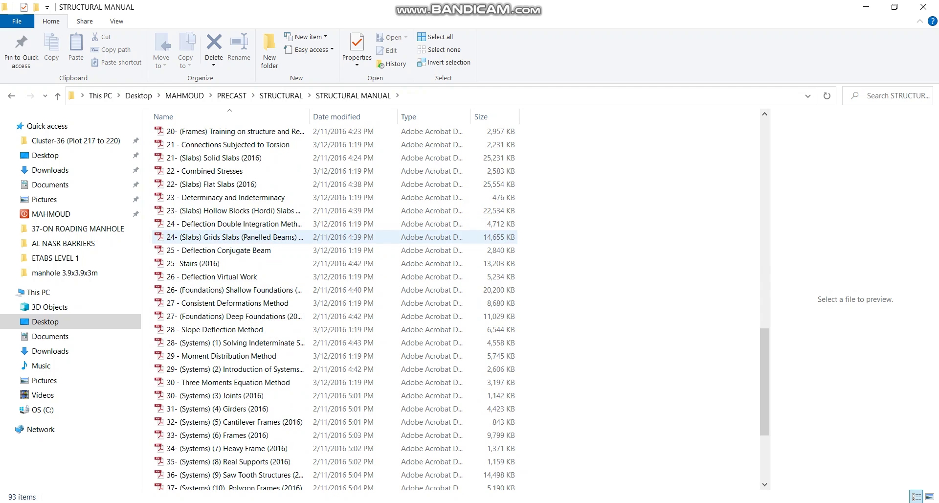
{"action": "scroll", "coordinate": [206, 237], "scroll_direction": "up", "scroll_amount": 1}
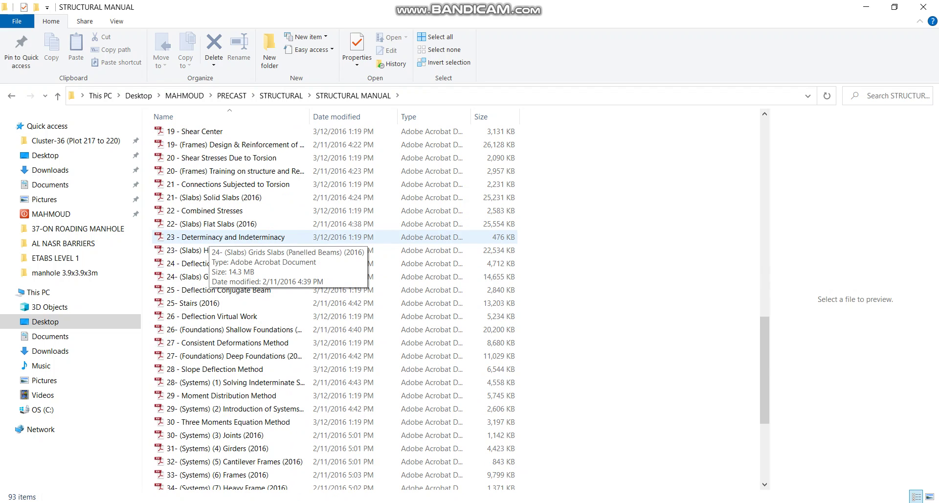
{"action": "scroll", "coordinate": [206, 237], "scroll_direction": "up", "scroll_amount": 2}
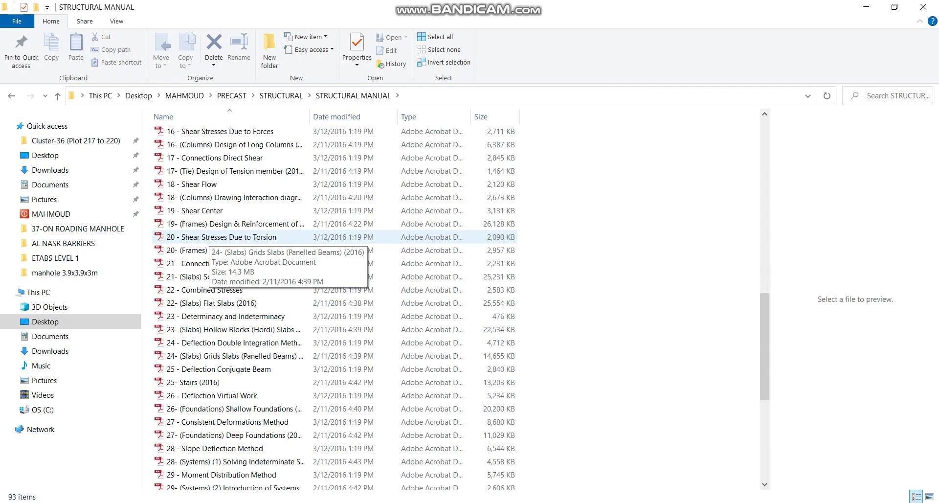
{"action": "scroll", "coordinate": [206, 237], "scroll_direction": "up", "scroll_amount": 2}
{"action": "scroll", "coordinate": [205, 237], "scroll_direction": "up", "scroll_amount": 2}
{"action": "scroll", "coordinate": [206, 237], "scroll_direction": "up", "scroll_amount": 6}
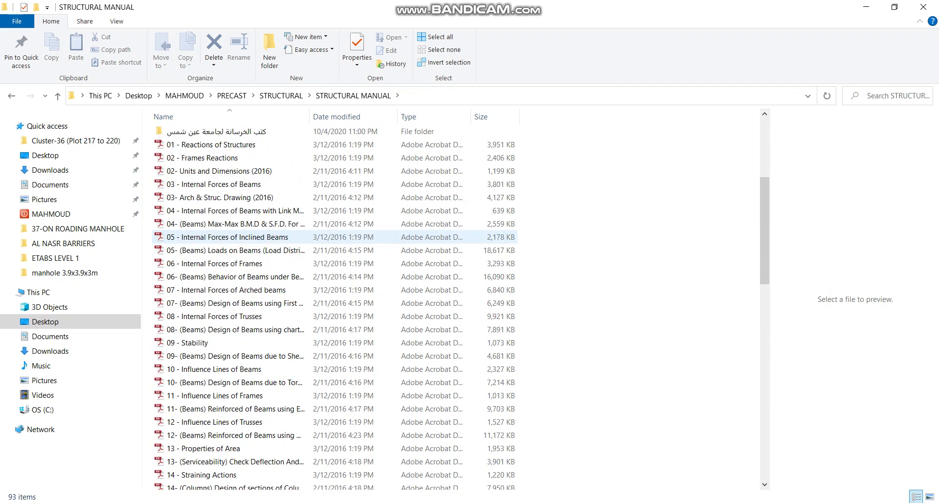
{"action": "scroll", "coordinate": [206, 237], "scroll_direction": "up", "scroll_amount": 2}
{"action": "scroll", "coordinate": [206, 237], "scroll_direction": "up", "scroll_amount": 3}
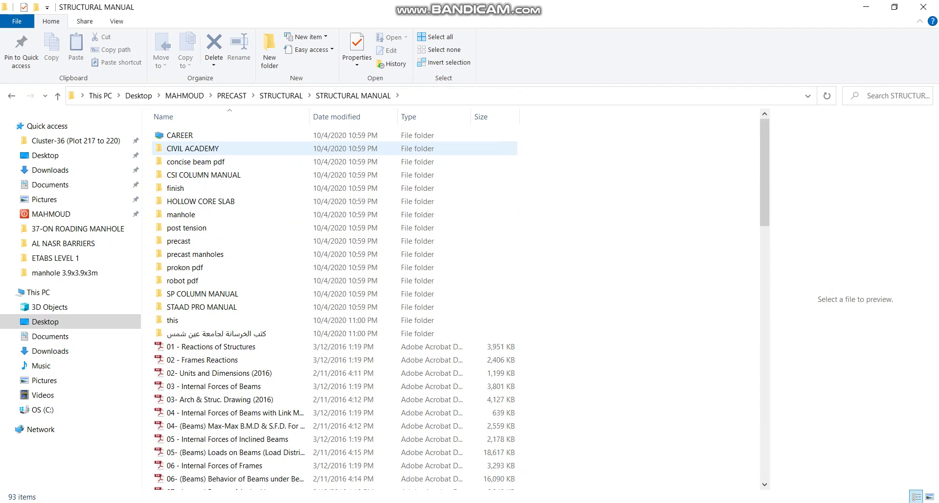
Peek into CAREER and CONCRETE, then return to STRUCTURAL MANUAL and open the finish folder
{"action": "double_click", "coordinate": [186, 135]}
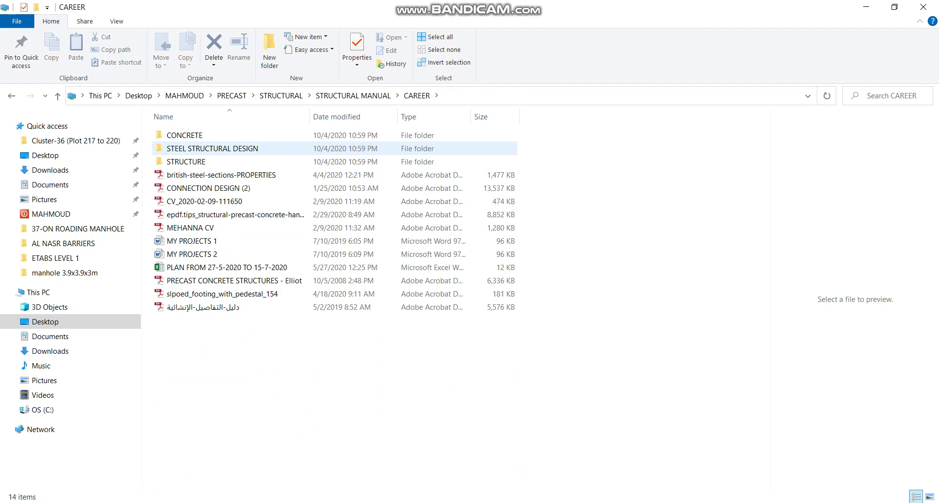
{"action": "double_click", "coordinate": [185, 135]}
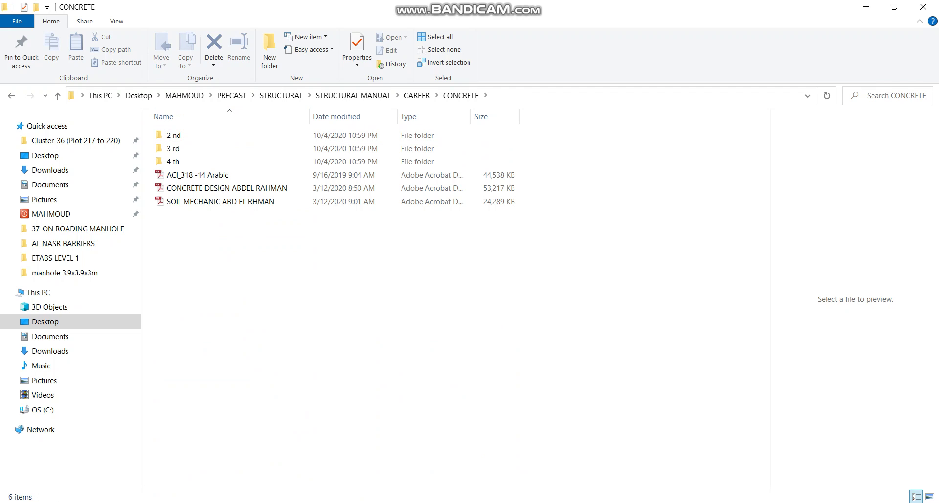
{"action": "left_click", "coordinate": [353, 95]}
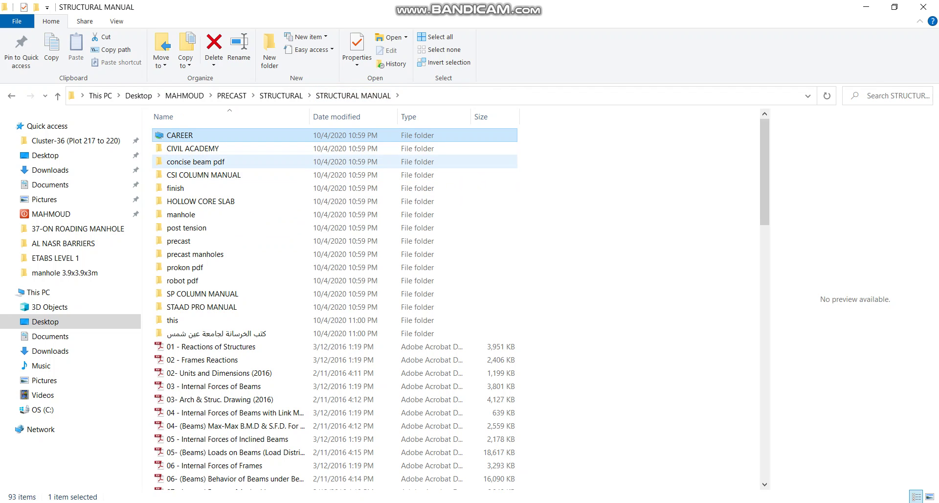
{"action": "left_click", "coordinate": [204, 174]}
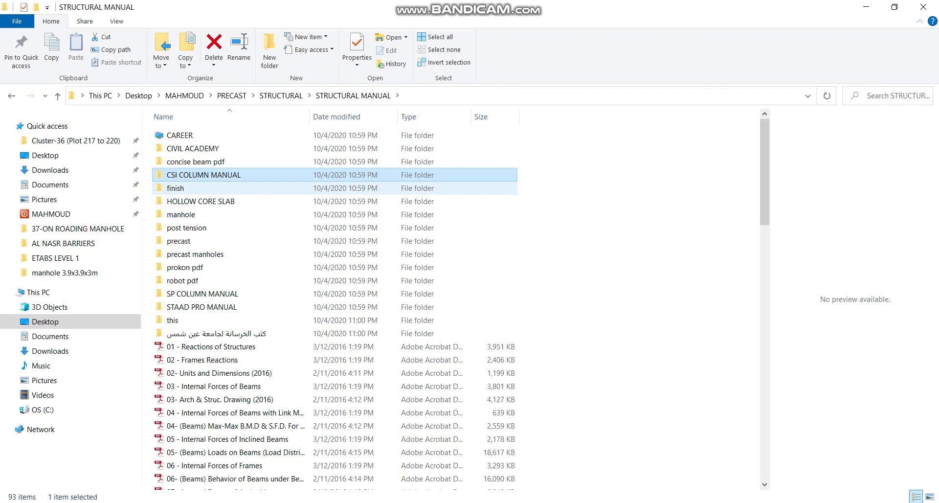
{"action": "left_click", "coordinate": [175, 188]}
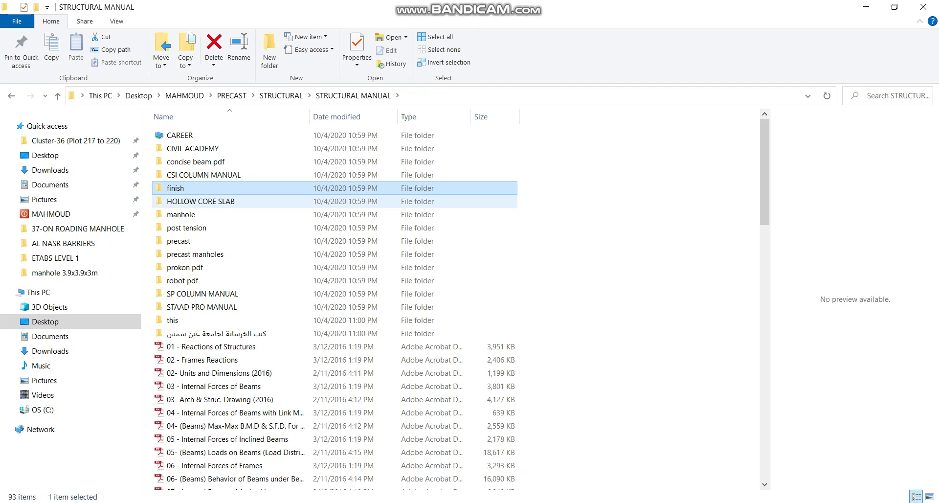
{"action": "double_click", "coordinate": [175, 187]}
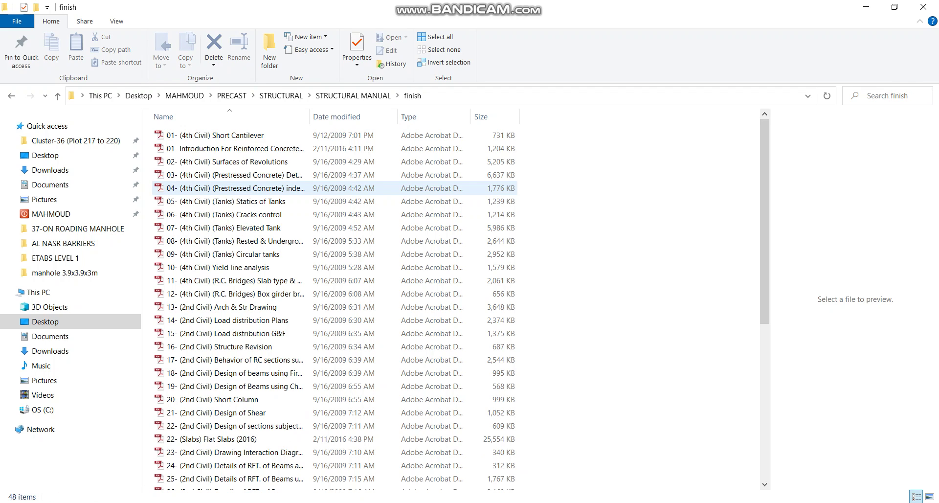
{"action": "scroll", "coordinate": [175, 191], "scroll_direction": "down", "scroll_amount": 1}
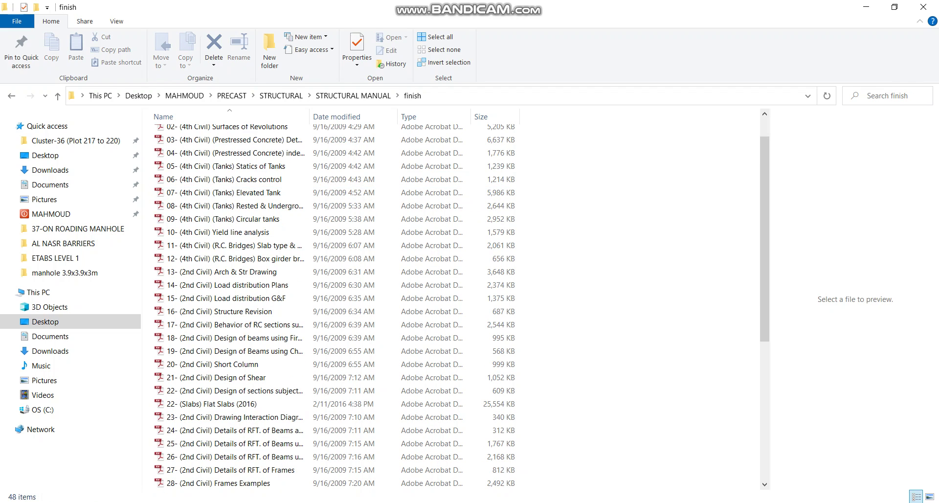